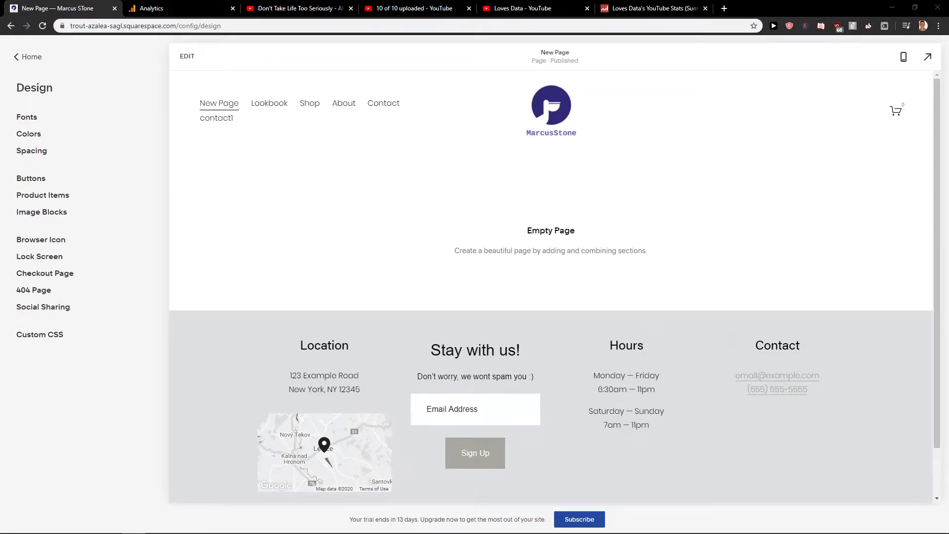
# Leave the Design settings list via '← Home' to reach the main site menu
pyautogui.scroll(-1, 441, 268)
pyautogui.scroll(1, 435, 267)
pyautogui.scroll(-1, 635, 258)
pyautogui.scroll(1, 635, 247)
pyautogui.click(23, 61)
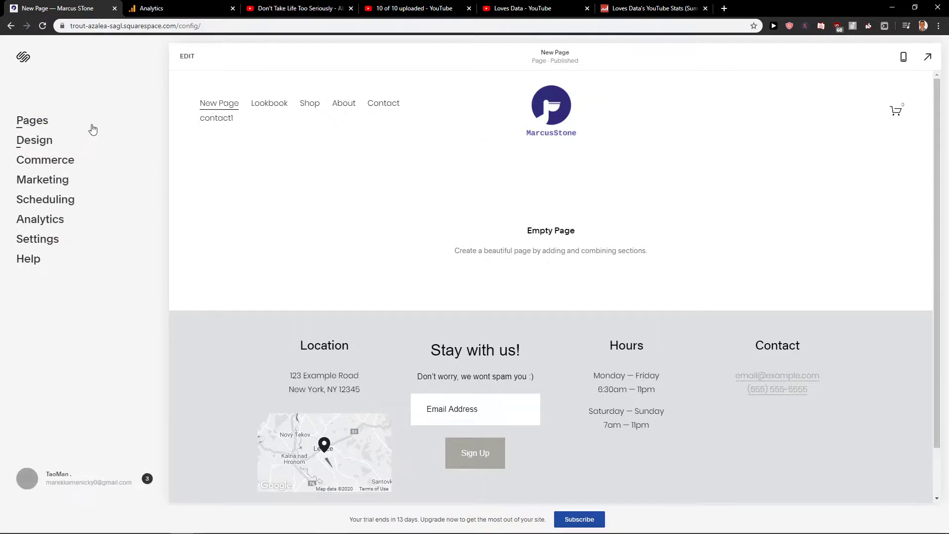
# Delete the old New Page and add a blank page named 'Menu' to the main navigation
pyautogui.click(42, 122)
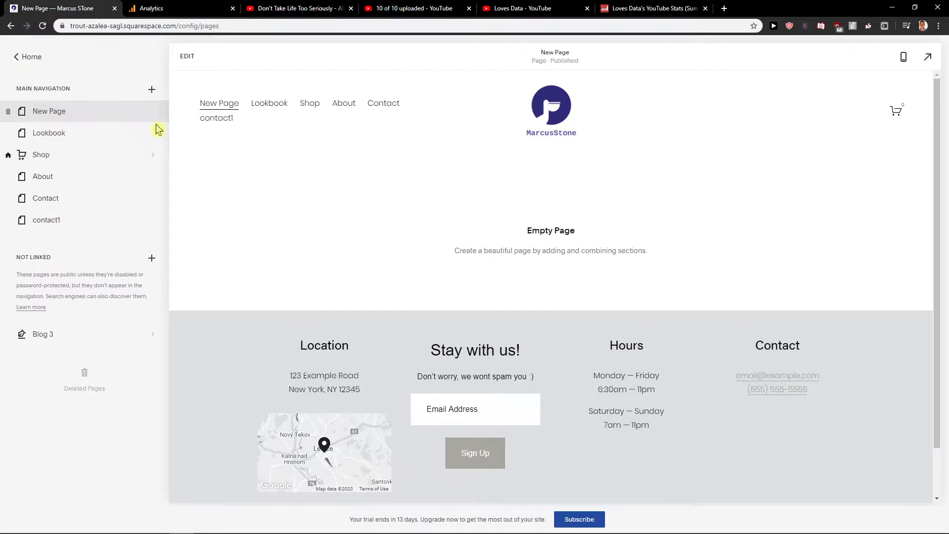
pyautogui.scroll(-2, 394, 338)
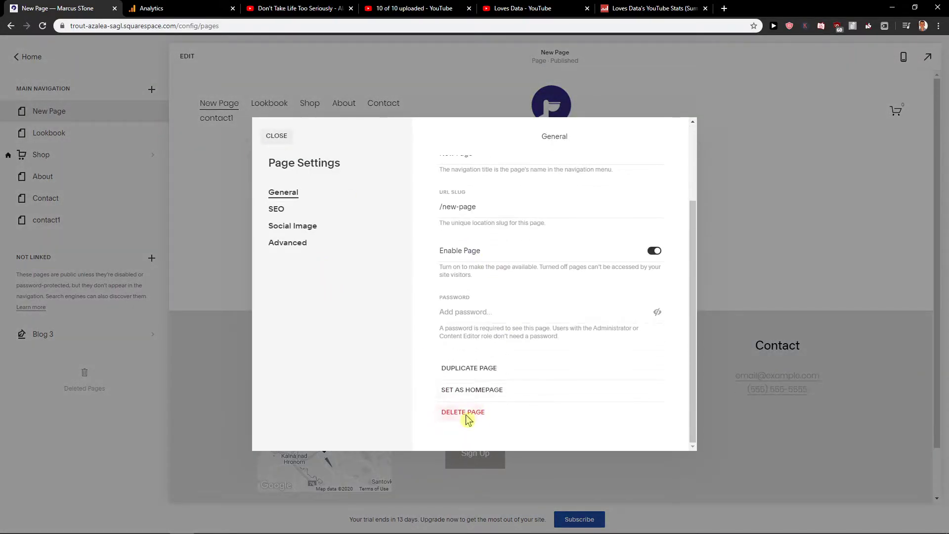
pyautogui.click(464, 411)
pyautogui.click(510, 318)
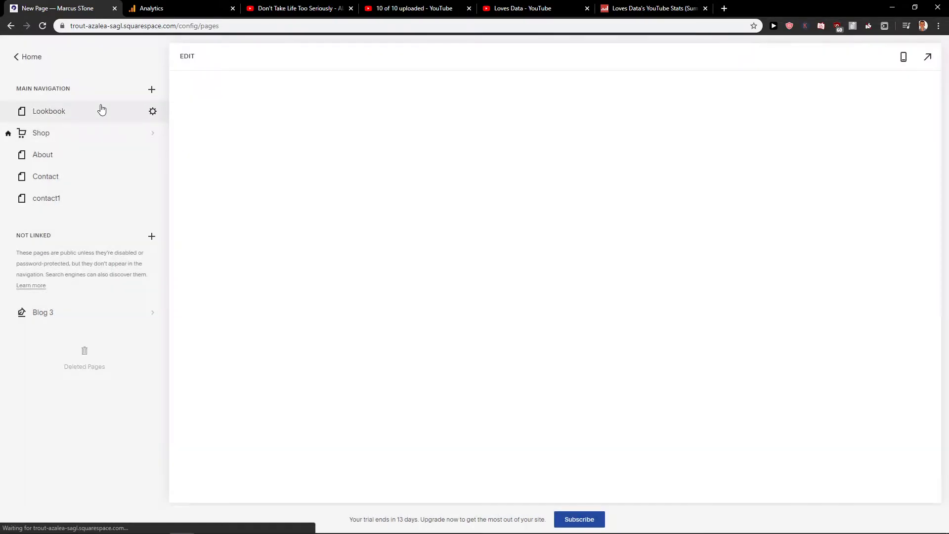
pyautogui.click(152, 90)
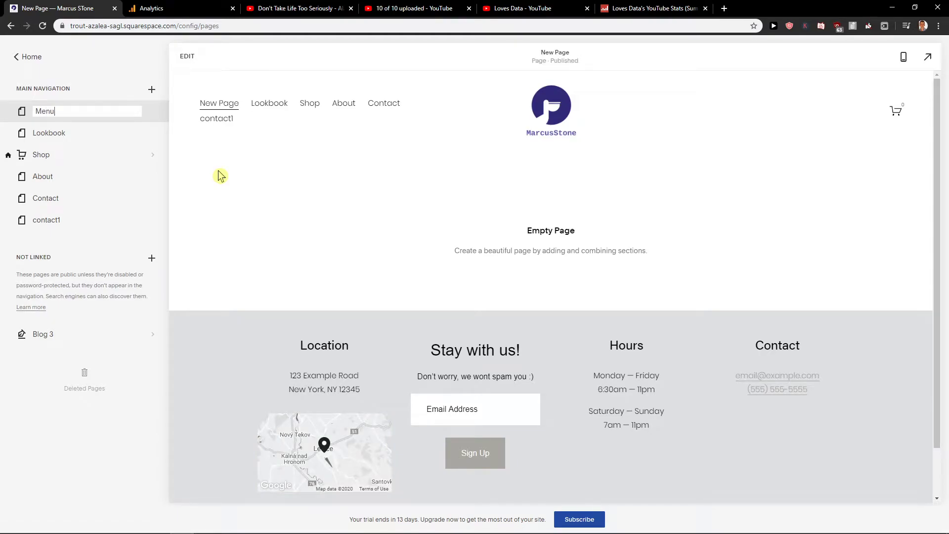
pyautogui.press('Return')
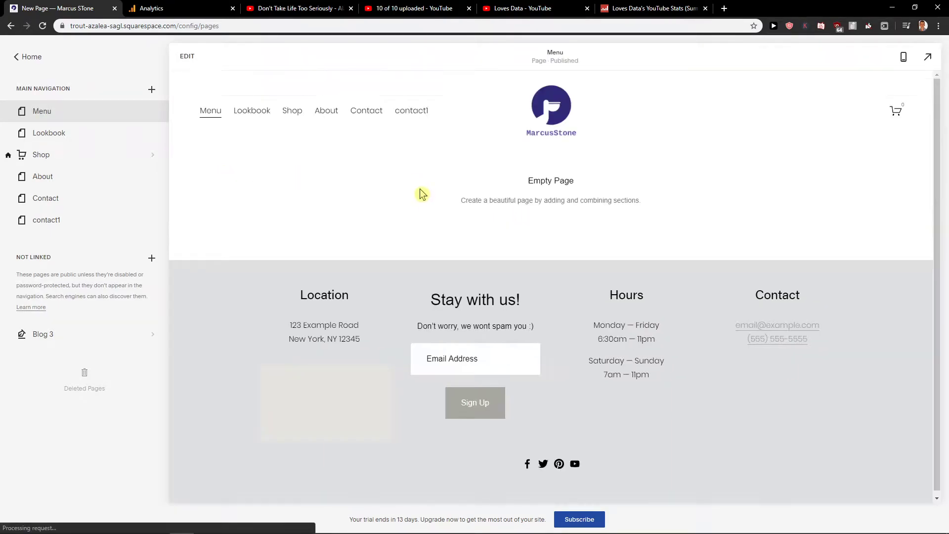
# Add the Our Menu layout from the Menu section category to the Menu page
pyautogui.doubleClick(419, 193)
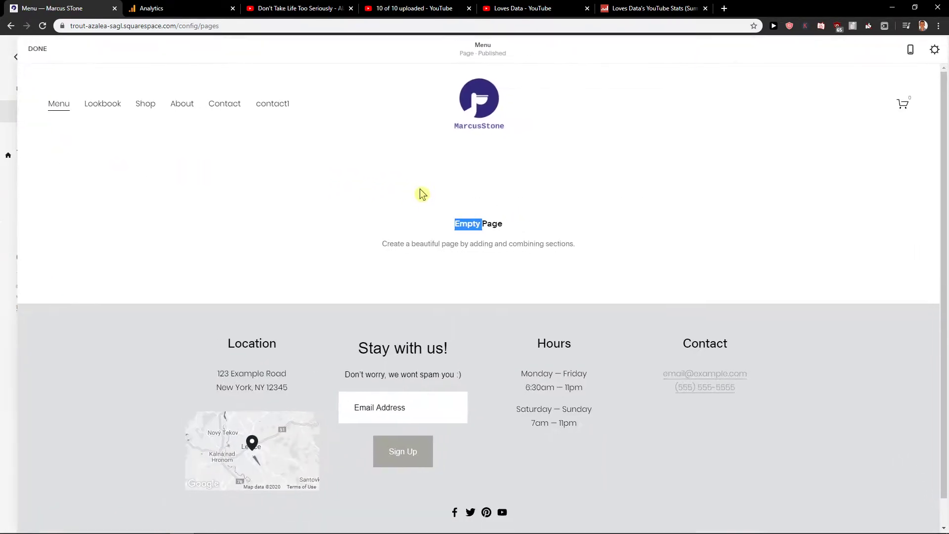
pyautogui.click(471, 246)
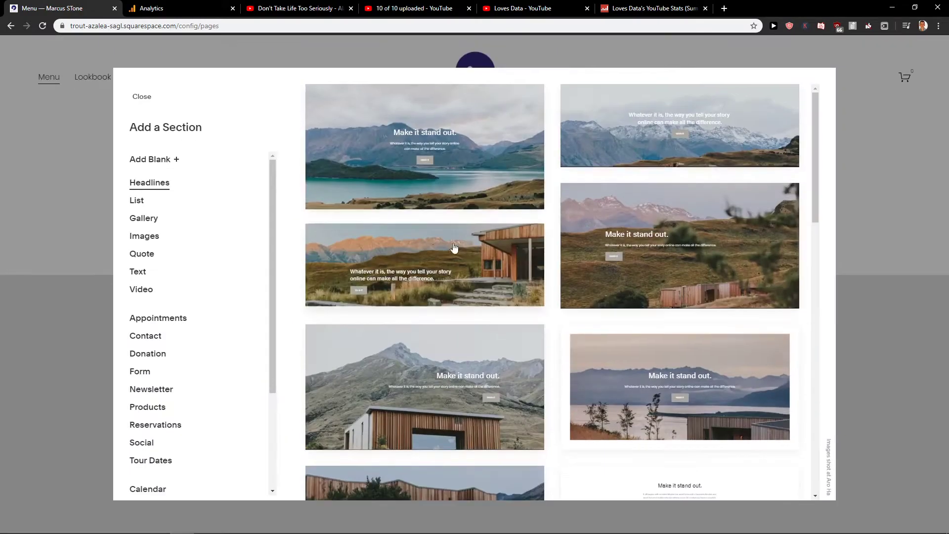
pyautogui.scroll(-3, 178, 285)
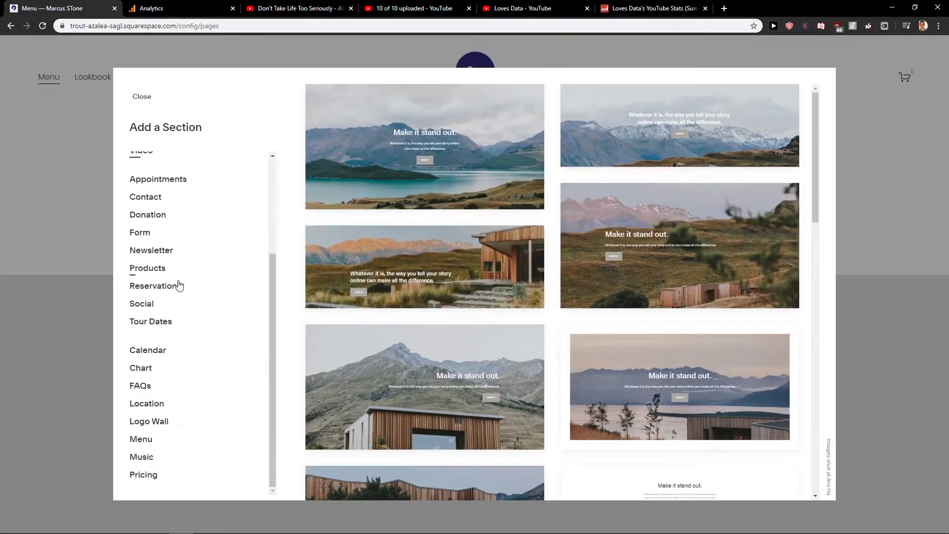
pyautogui.click(141, 440)
pyautogui.scroll(-6, 552, 341)
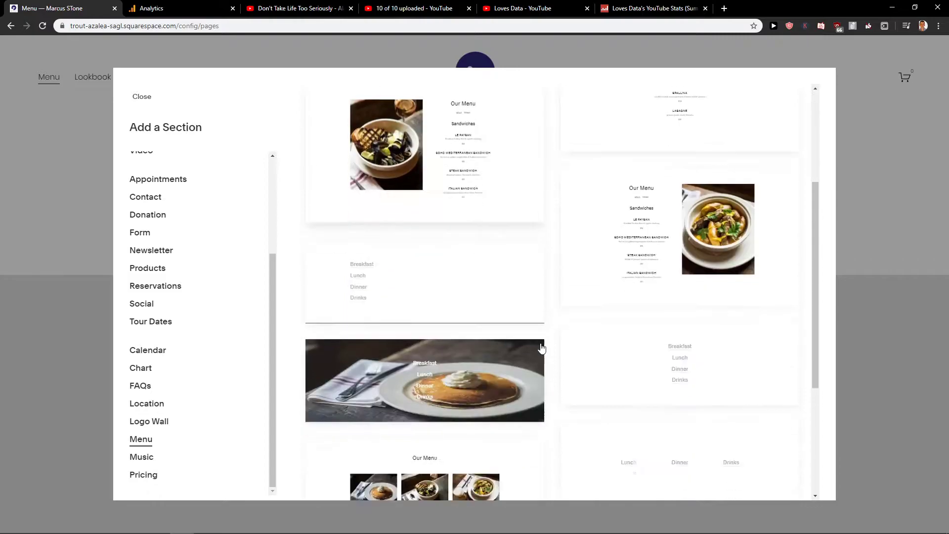
pyautogui.scroll(-2, 553, 337)
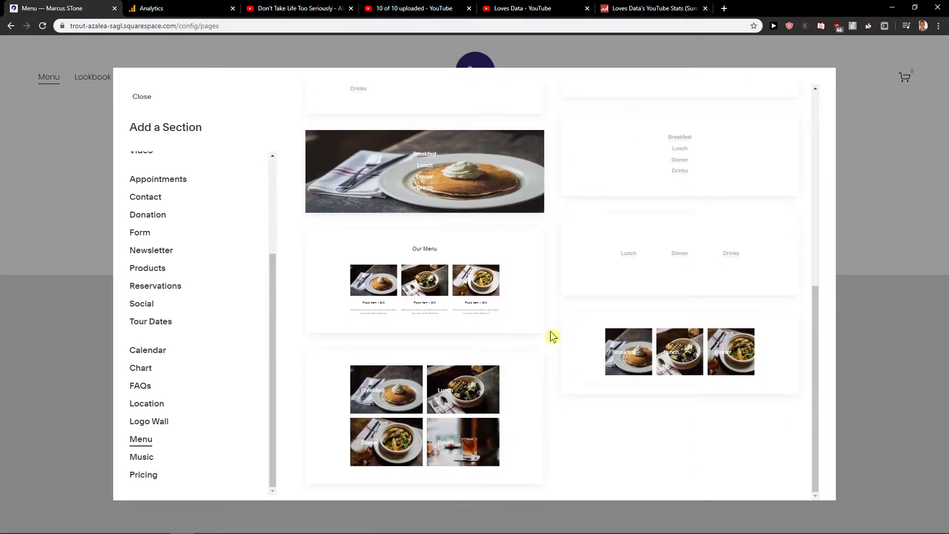
pyautogui.scroll(1, 553, 336)
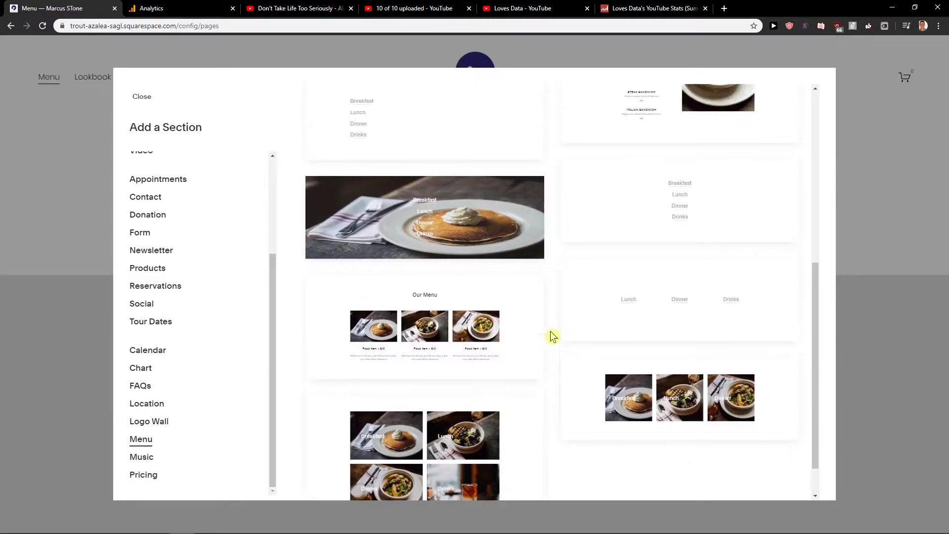
pyautogui.scroll(7, 551, 334)
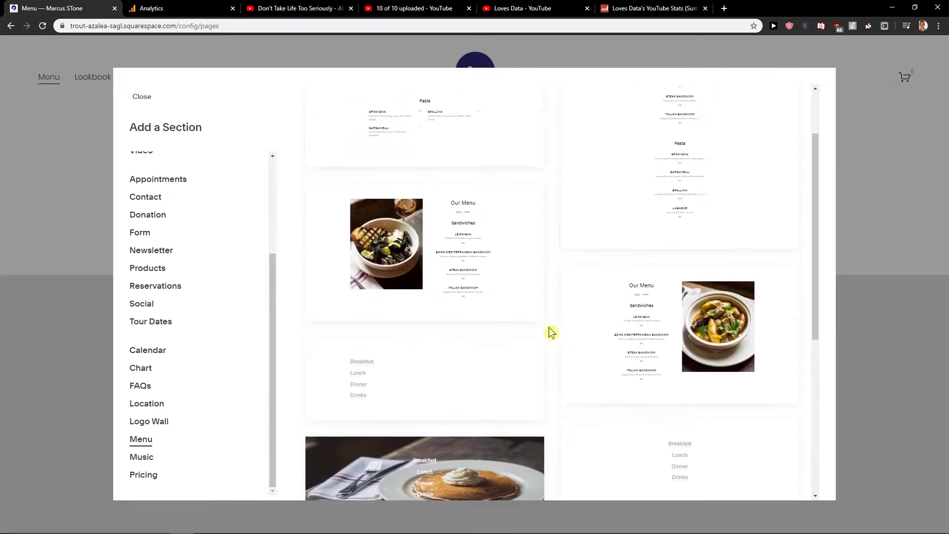
pyautogui.scroll(-8, 550, 328)
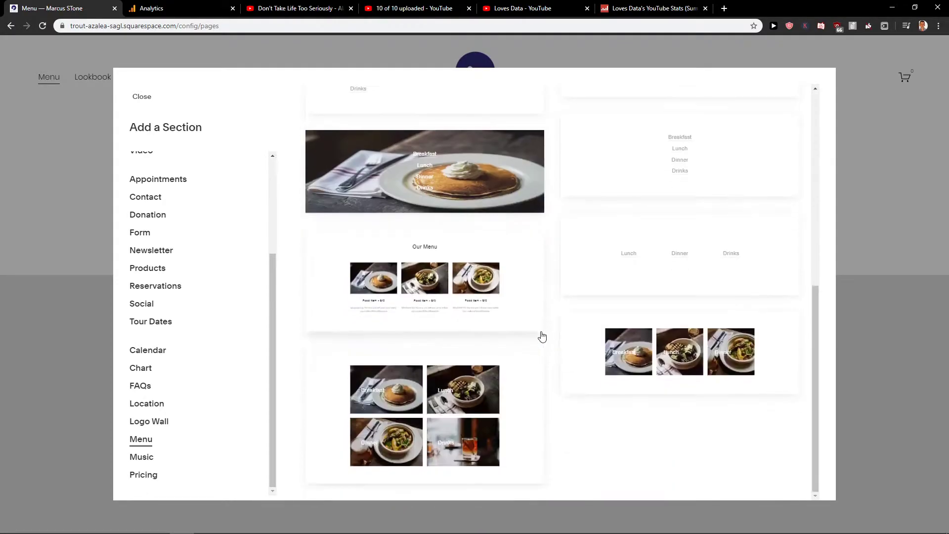
pyautogui.scroll(5, 551, 329)
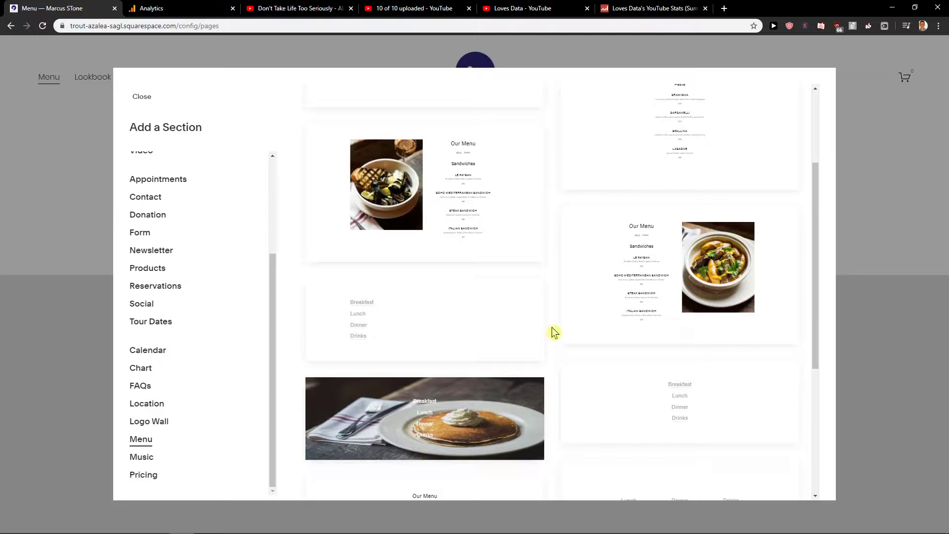
pyautogui.scroll(3, 553, 332)
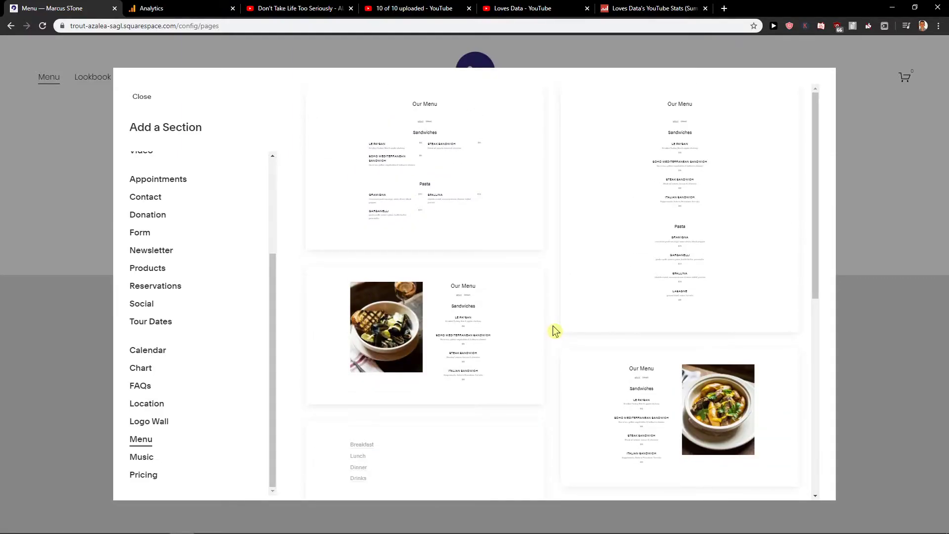
pyautogui.click(508, 243)
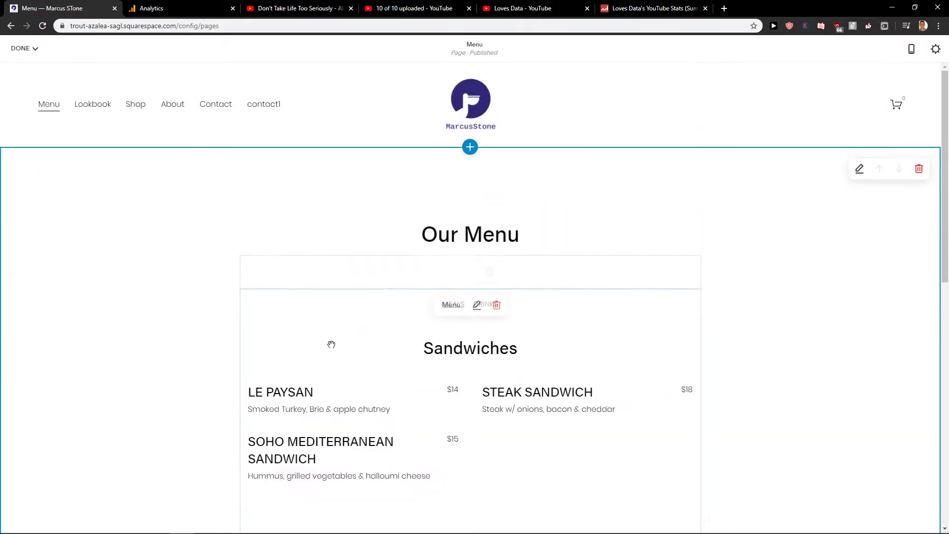
# Open the Our Menu block's item content for editing
pyautogui.scroll(-4, 297, 333)
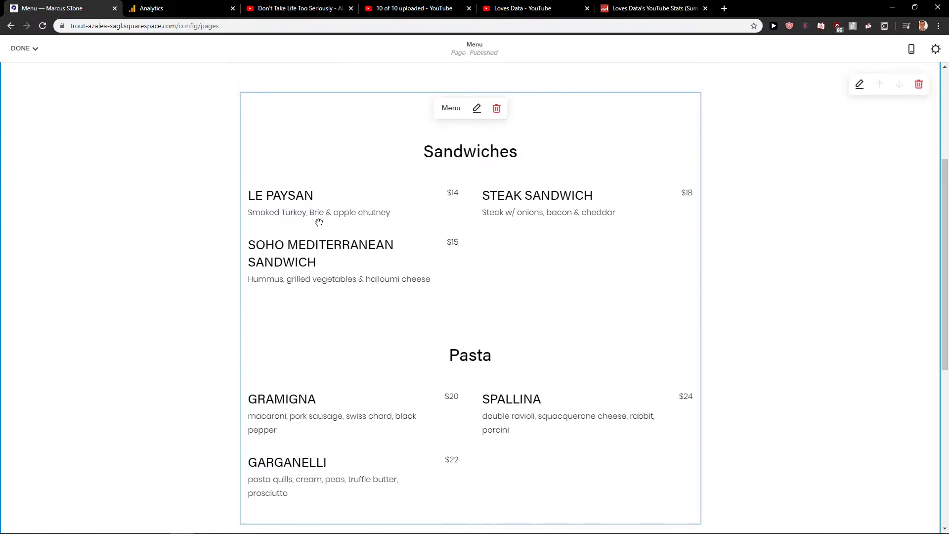
pyautogui.scroll(1, 483, 170)
pyautogui.click(477, 157)
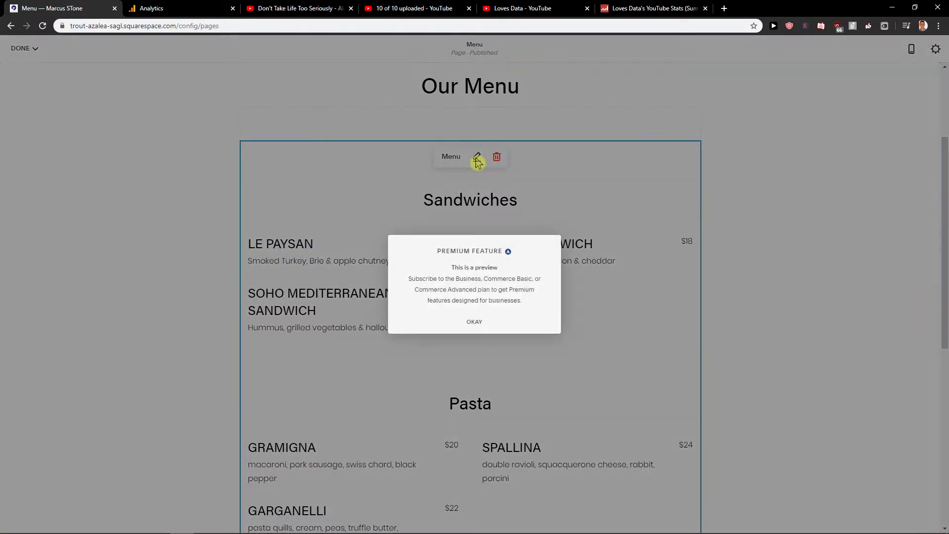
pyautogui.click(474, 322)
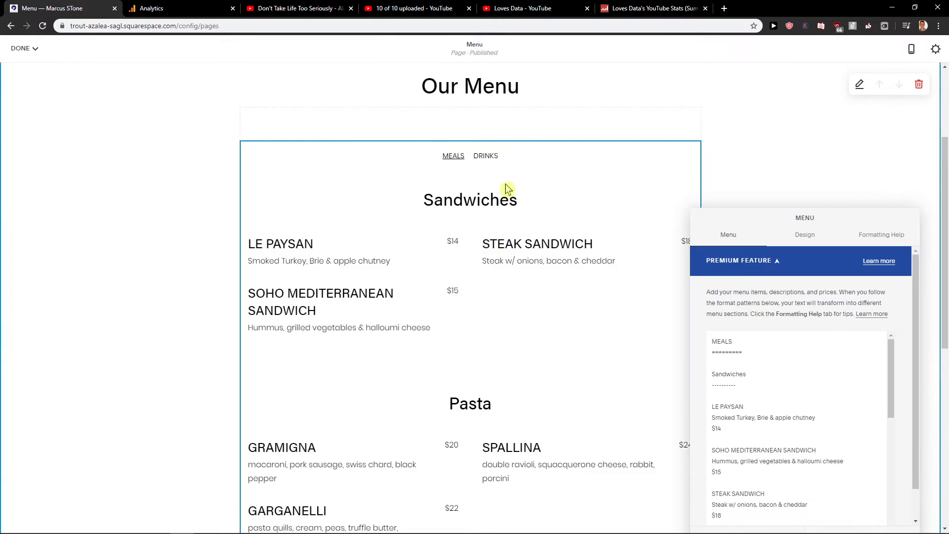
pyautogui.scroll(-1, 835, 349)
pyautogui.scroll(2, 836, 349)
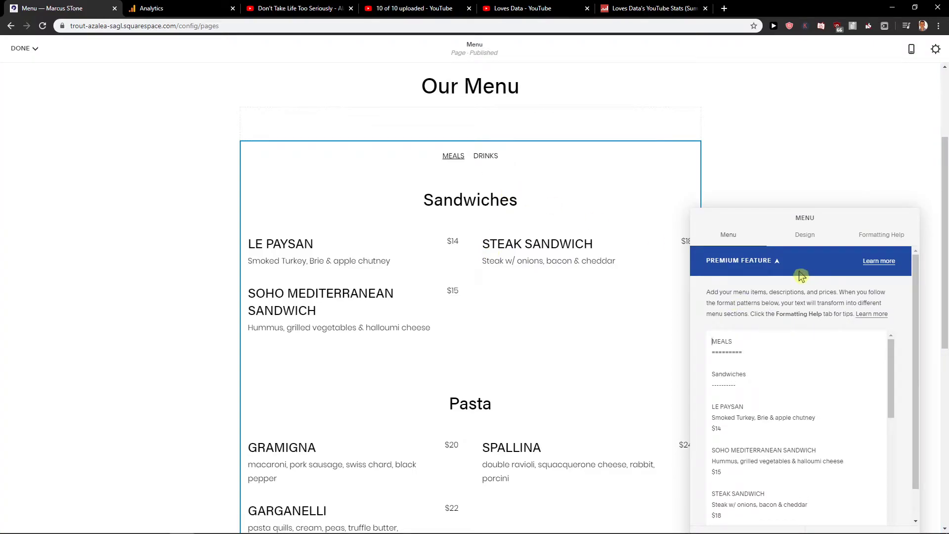
pyautogui.scroll(-5, 787, 316)
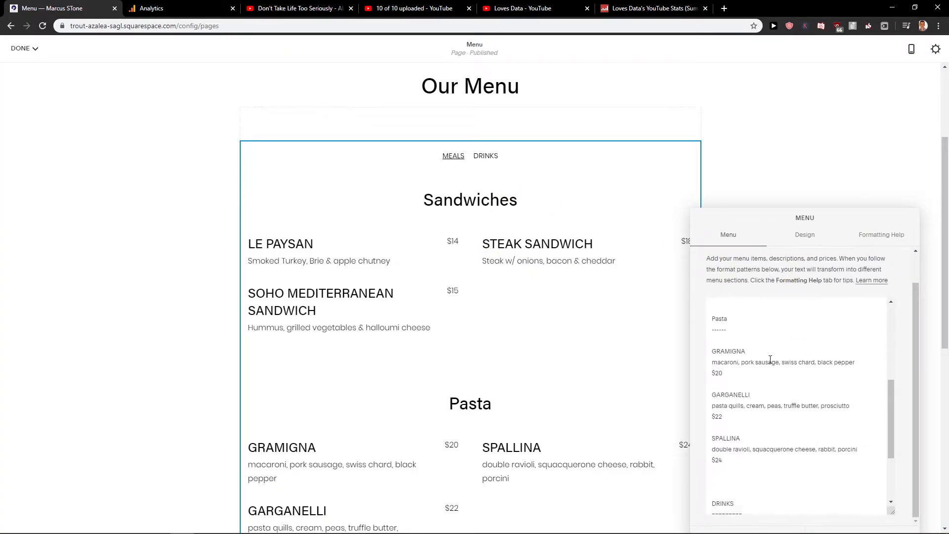
pyautogui.scroll(-2, 768, 359)
pyautogui.scroll(8, 767, 359)
pyautogui.scroll(-7, 529, 385)
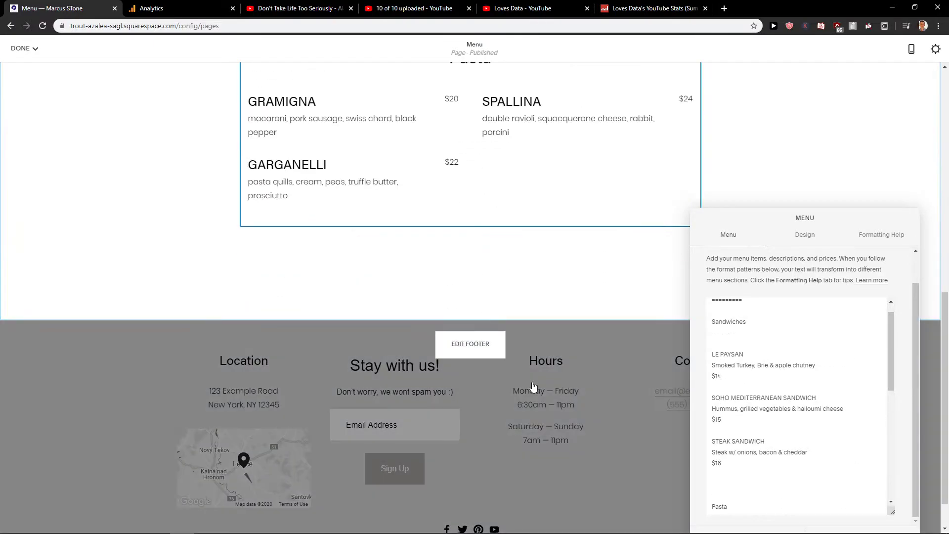
pyautogui.scroll(6, 541, 384)
pyautogui.scroll(1, 545, 385)
pyautogui.scroll(1, 772, 350)
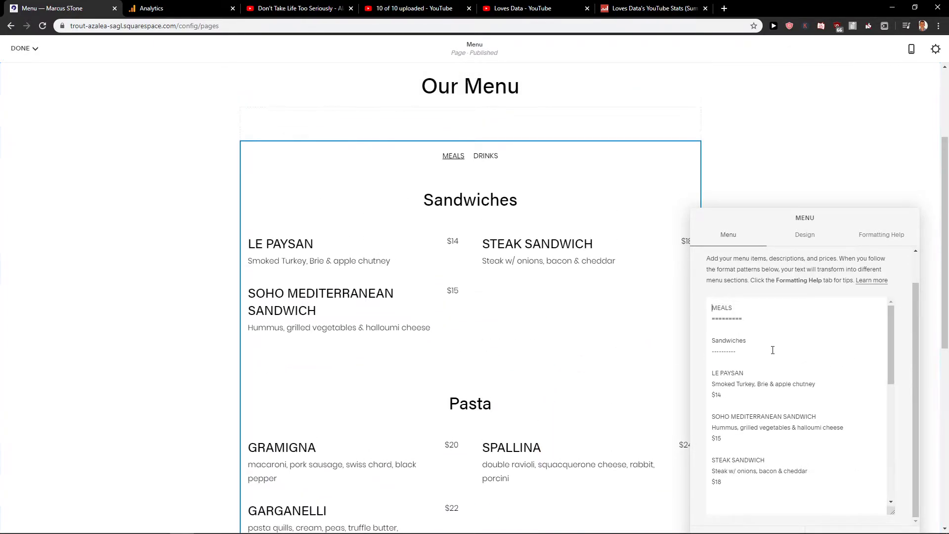
pyautogui.moveTo(709, 256); pyautogui.dragTo(792, 311)
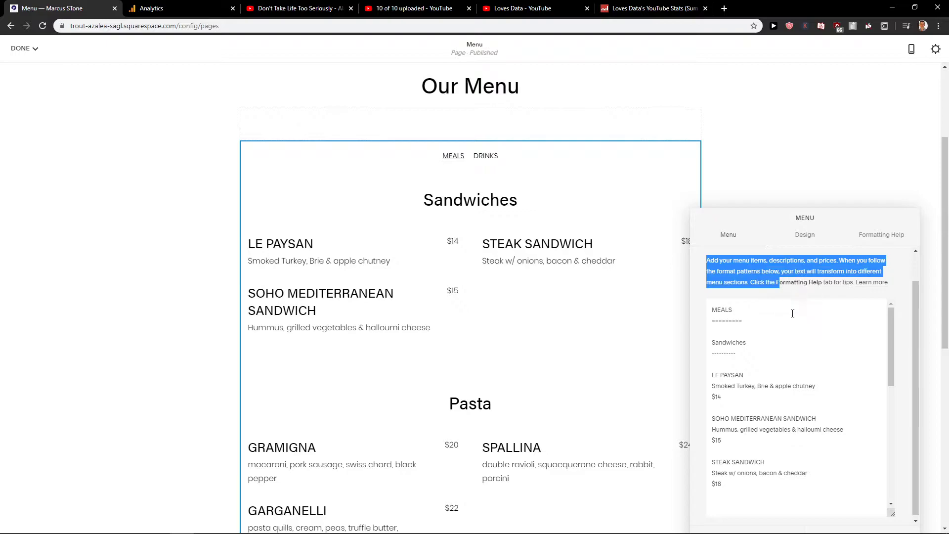
pyautogui.click(793, 316)
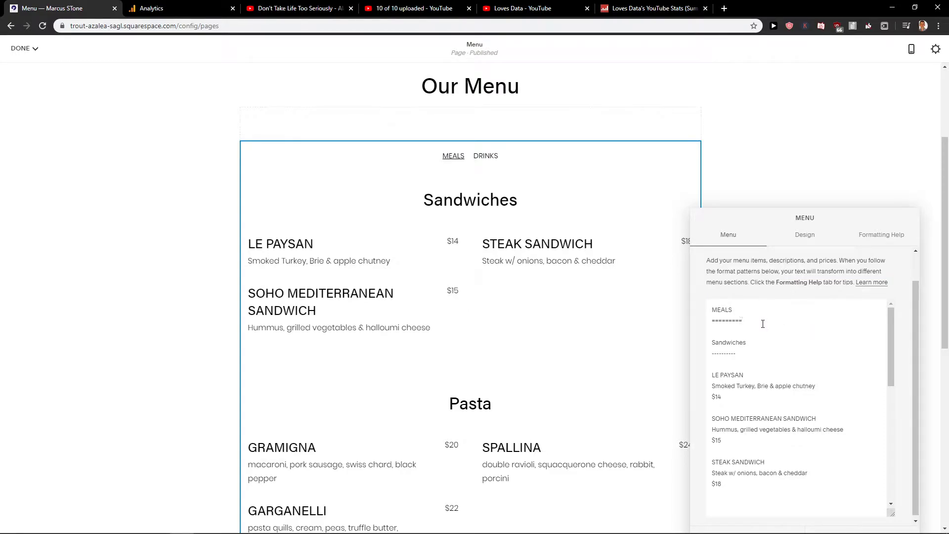
pyautogui.moveTo(751, 322); pyautogui.dragTo(708, 306)
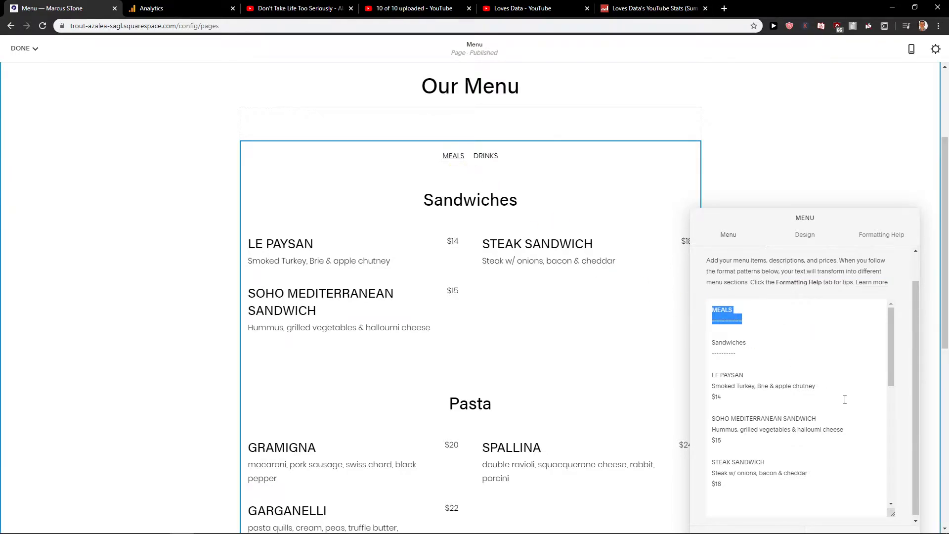
pyautogui.scroll(-3, 836, 398)
pyautogui.scroll(-4, 763, 394)
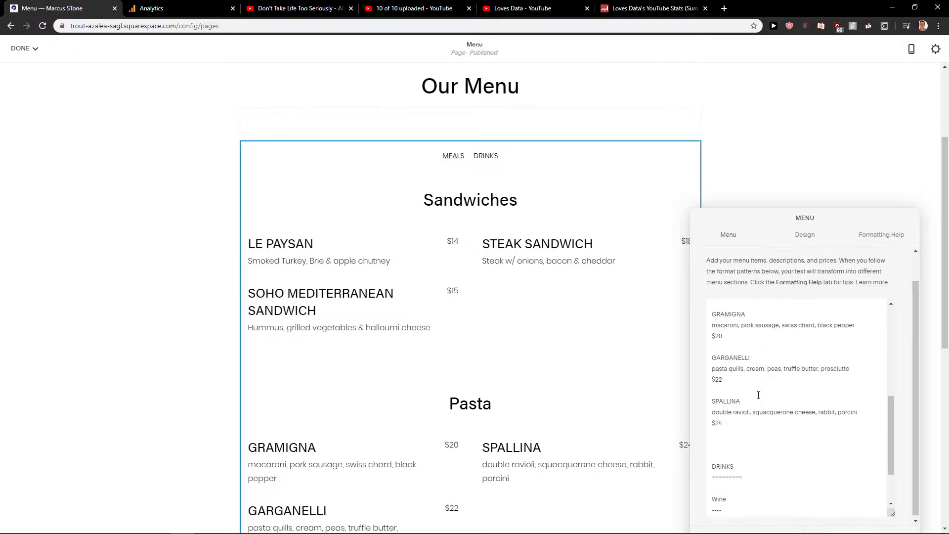
pyautogui.scroll(-1, 751, 442)
pyautogui.moveTo(748, 407); pyautogui.dragTo(709, 393)
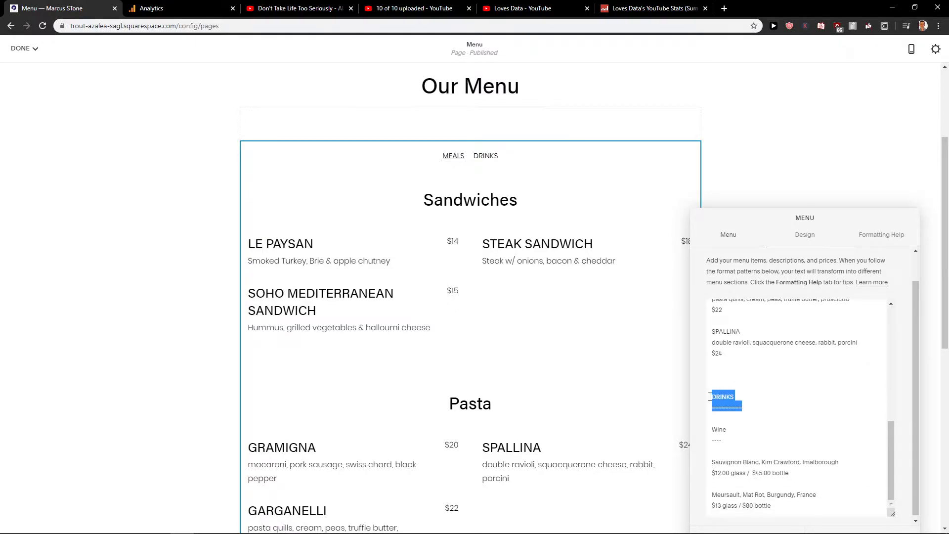
pyautogui.click(786, 511)
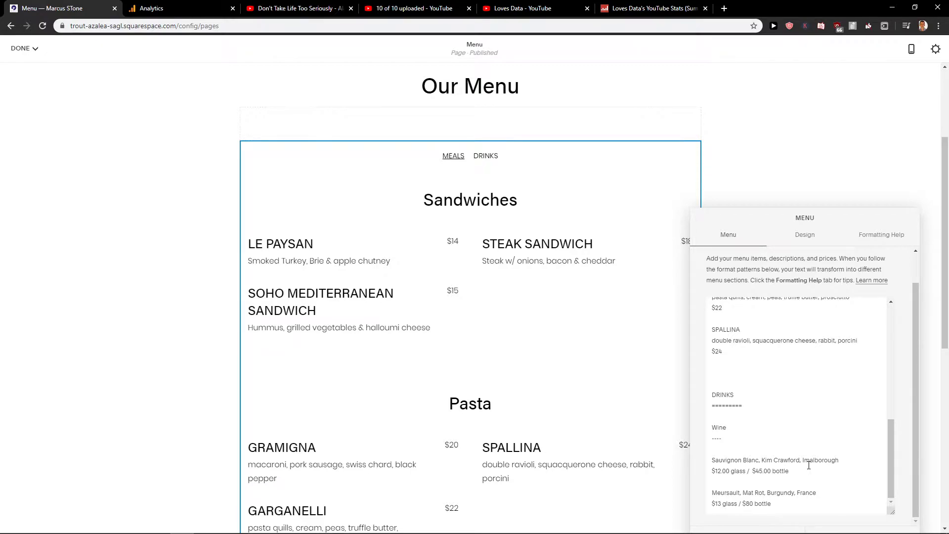
pyautogui.scroll(10, 809, 466)
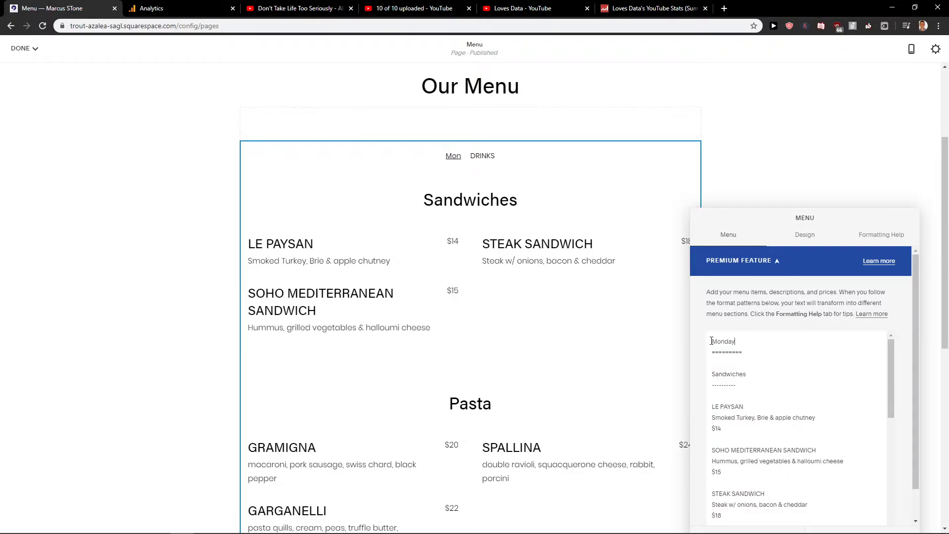
# Restore the accidentally changed heading back to 'Pasta'
pyautogui.scroll(-2, 711, 341)
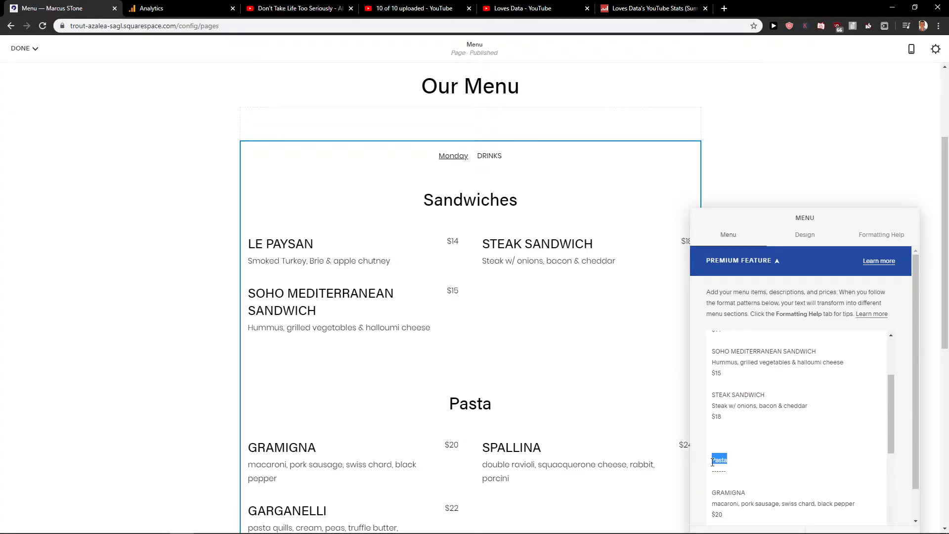
pyautogui.press('BackSpace')
pyautogui.write('Pa')
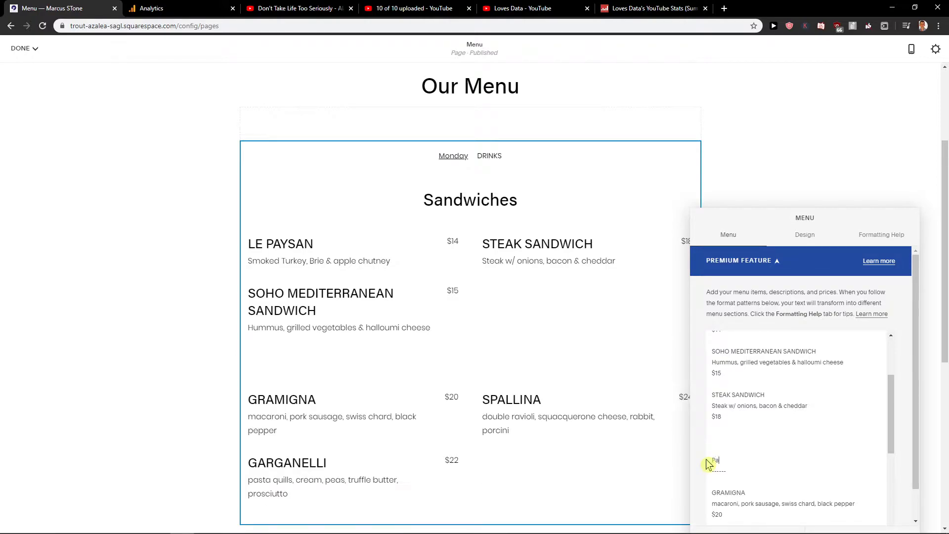
pyautogui.write('sta')
# Rename the DRINKS tab heading to Tuesday and select the Tuesday heading with its underline
pyautogui.scroll(-4, 722, 459)
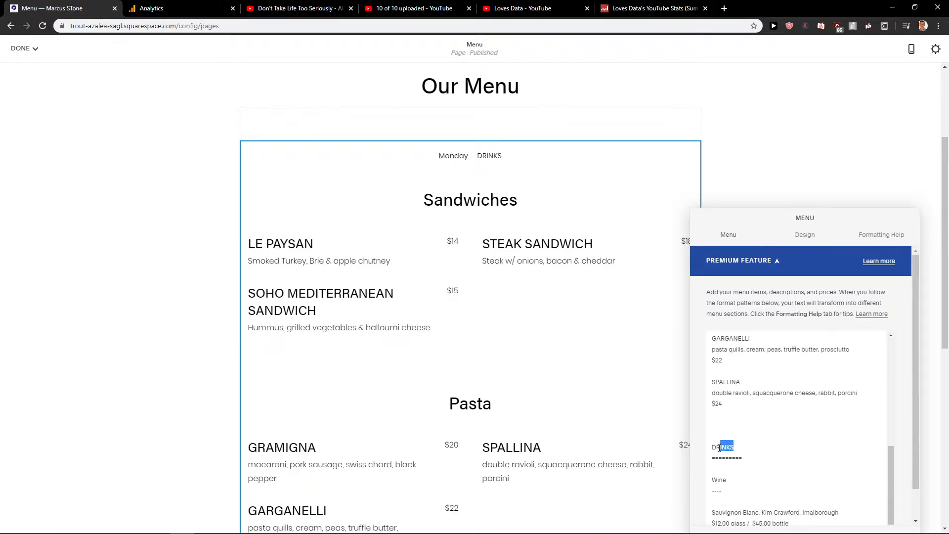
pyautogui.write('Tuesday')
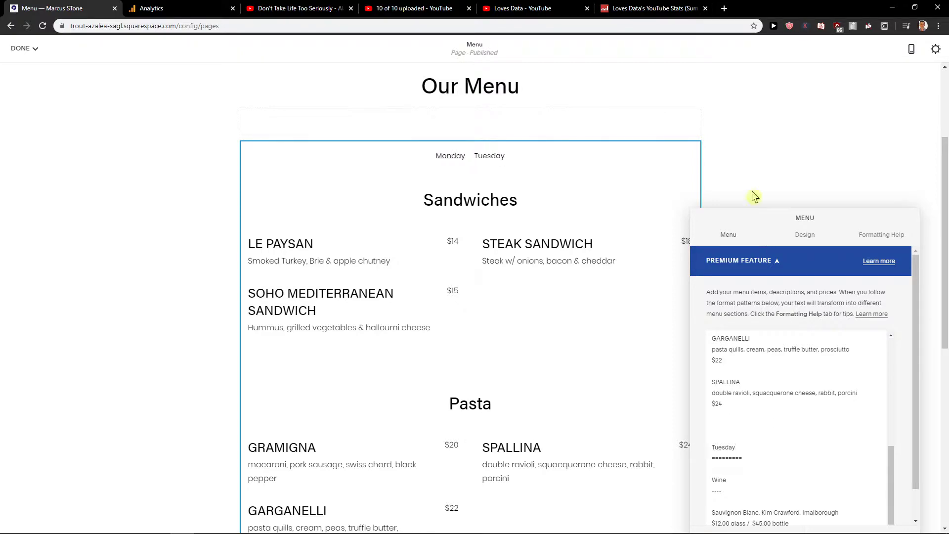
pyautogui.click(724, 9)
pyautogui.moveTo(737, 8); pyautogui.dragTo(0, 86)
pyautogui.scroll(-1, 769, 429)
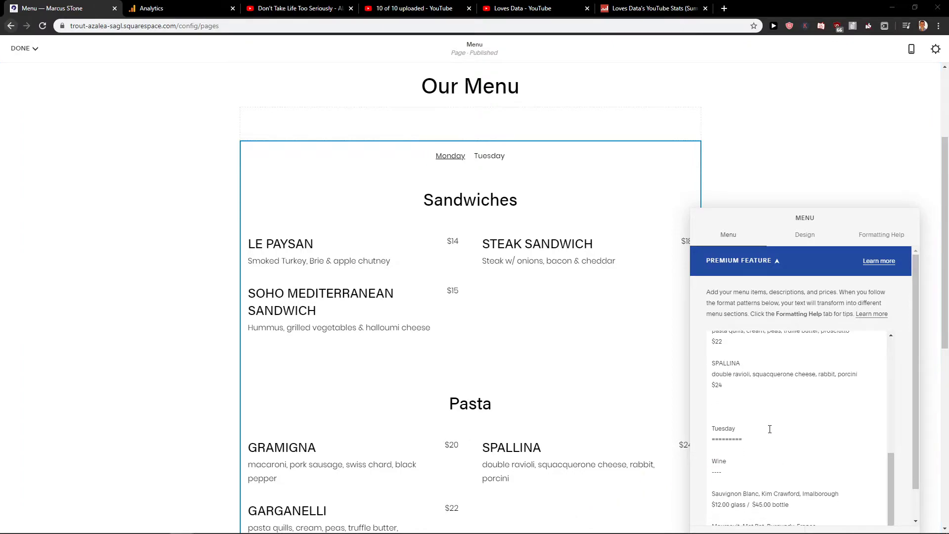
pyautogui.moveTo(743, 439); pyautogui.dragTo(712, 428)
pyautogui.hotkey('ctrl', 'c')
# Paste a copy of the Tuesday heading after the last wine entry and rename it Wednesday
pyautogui.click(818, 504)
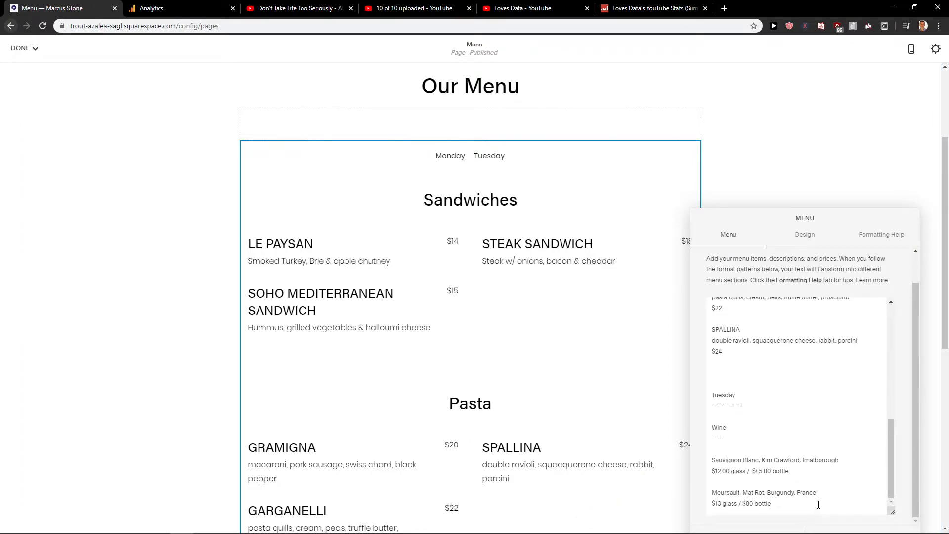
pyautogui.press('Return')
pyautogui.press('Return')
pyautogui.hotkey('ctrl', 'v')
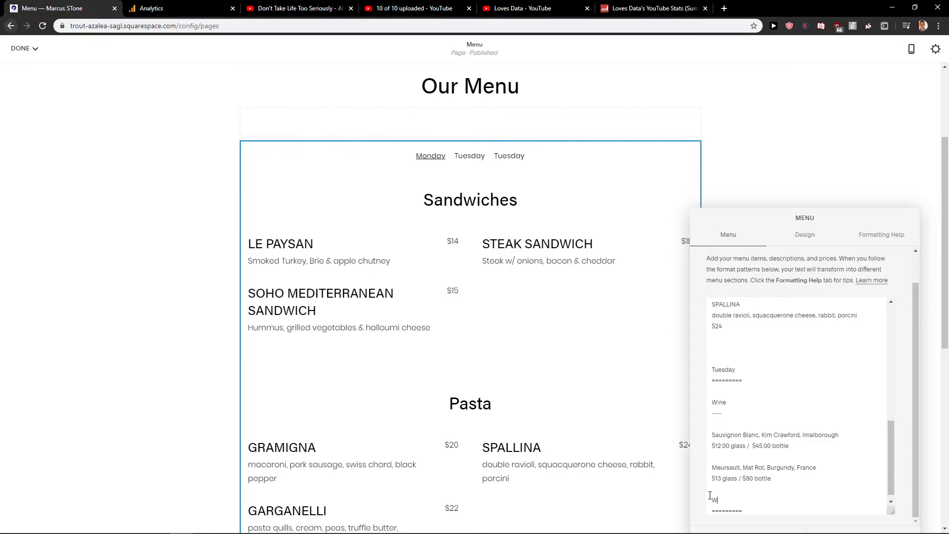
pyautogui.press('BackSpace')
pyautogui.press('BackSpace')
pyautogui.write('d')
pyautogui.write('nsed')
pyautogui.press('BackSpace')
pyautogui.write('es')
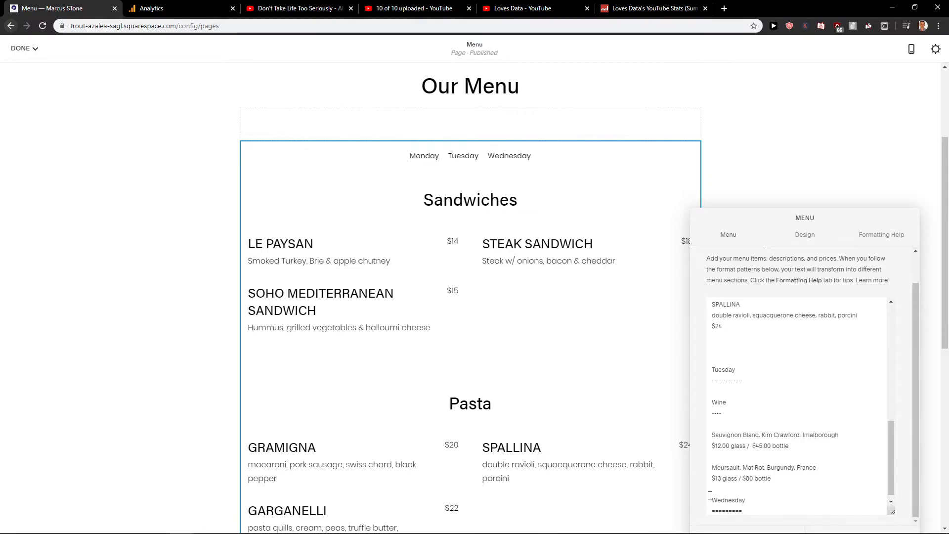
pyautogui.scroll(-1, 767, 484)
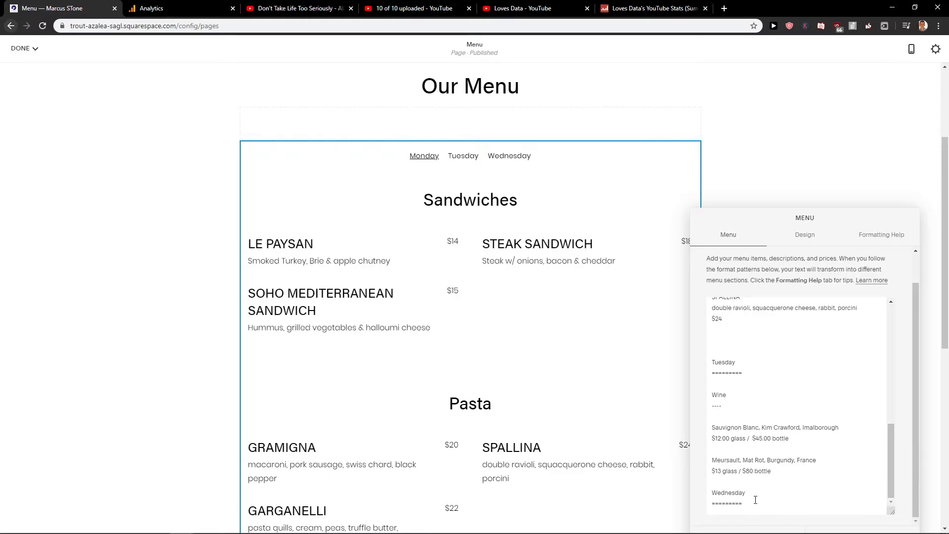
pyautogui.moveTo(756, 500); pyautogui.dragTo(714, 488)
pyautogui.hotkey('ctrl', 'c')
# Add a Thursday heading below Wednesday from a pasted copy
pyautogui.click(771, 505)
pyautogui.press('Return')
pyautogui.press('Return')
pyautogui.hotkey('ctrl', 'v')
pyautogui.moveTo(753, 508)
pyautogui.mouseDown()
pyautogui.moveTo(714, 497)
pyautogui.moveTo(744, 497)
pyautogui.mouseUp()
pyautogui.write('thur')
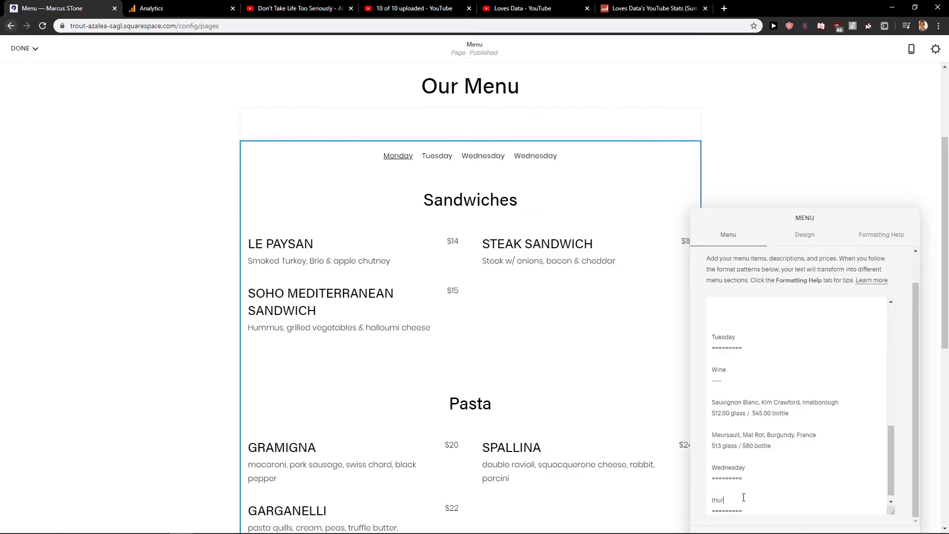
pyautogui.write('sday')
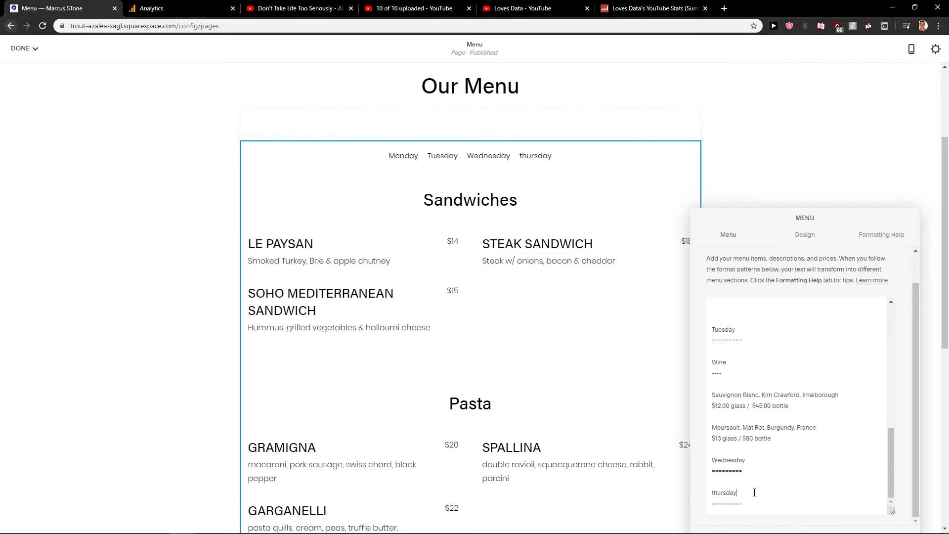
# Add a Friday heading below Thursday from a pasted copy
pyautogui.moveTo(758, 502); pyautogui.dragTo(720, 483)
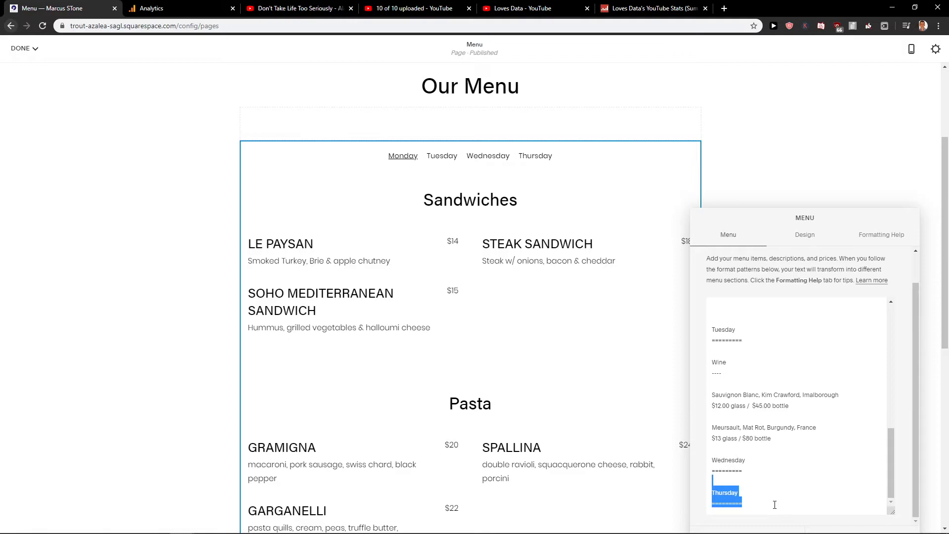
pyautogui.click(757, 503)
pyautogui.write('Thursday =========')
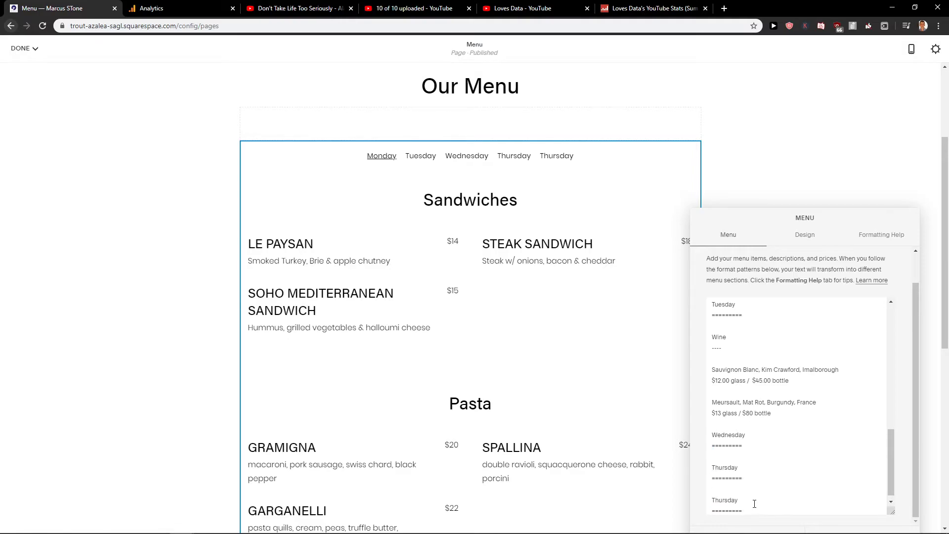
pyautogui.write('iday')
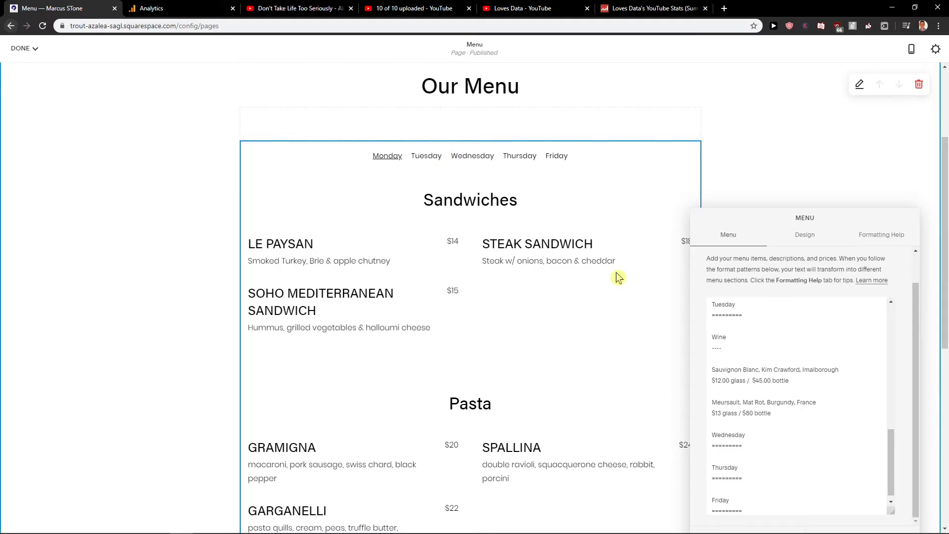
pyautogui.scroll(3, 613, 276)
# Check the menu block's Design style and currency options, keeping the $ symbol
pyautogui.scroll(-2, 514, 247)
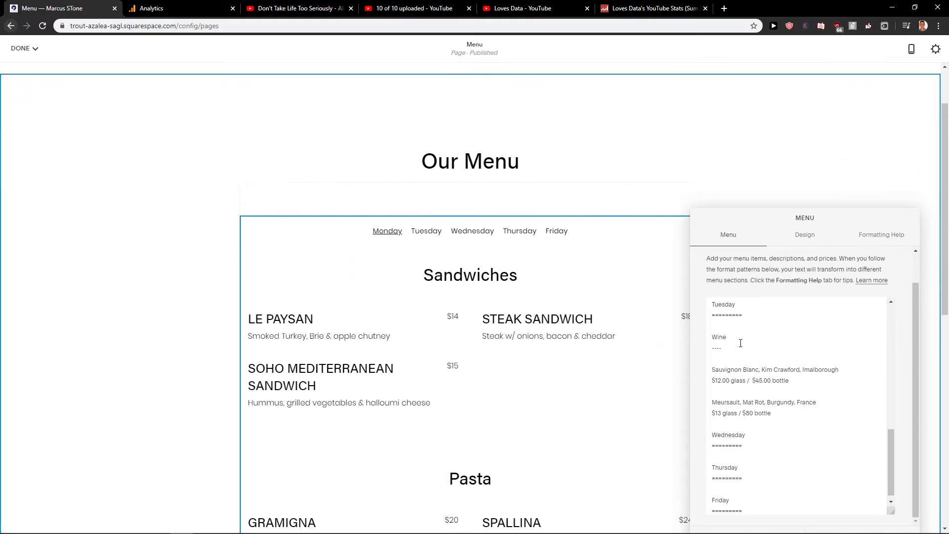
pyautogui.scroll(5, 724, 347)
pyautogui.click(724, 347)
pyautogui.scroll(-3, 540, 303)
pyautogui.scroll(1, 536, 303)
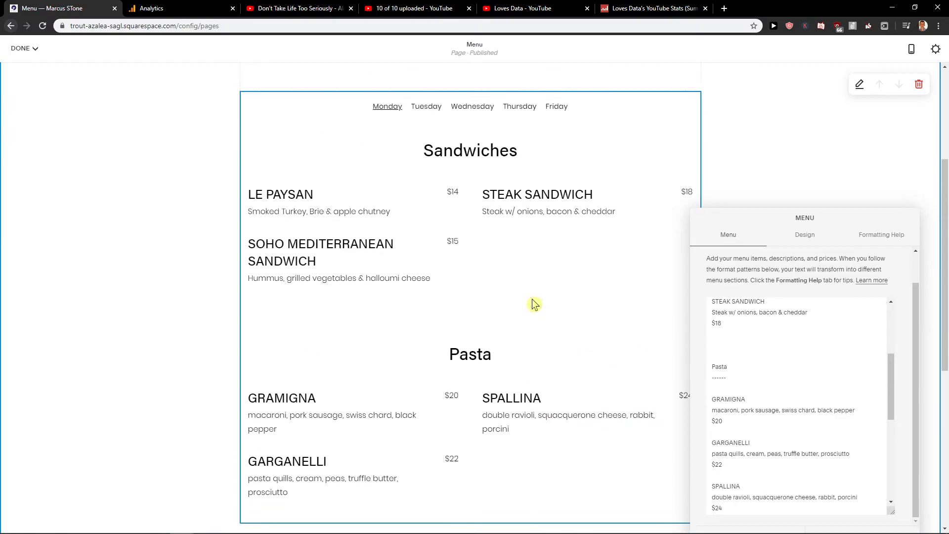
pyautogui.click(804, 235)
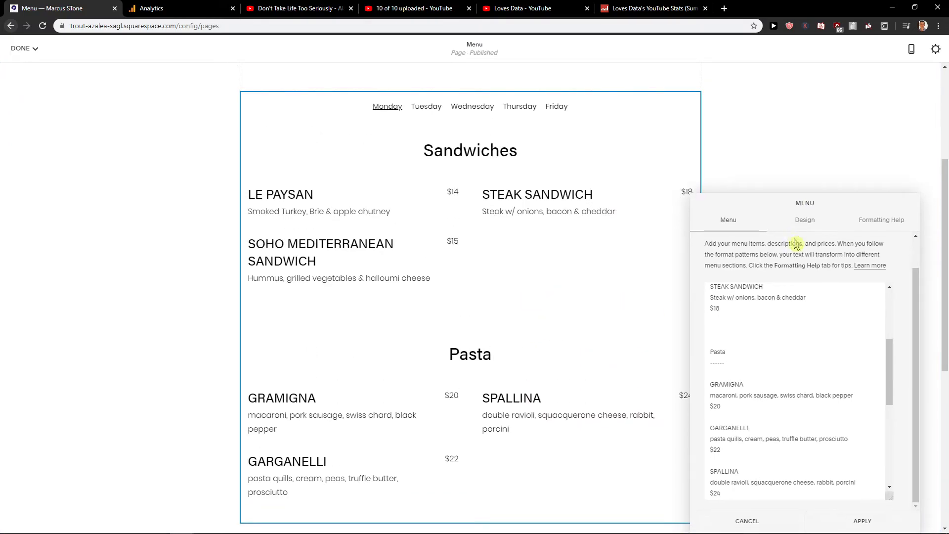
pyautogui.click(755, 289)
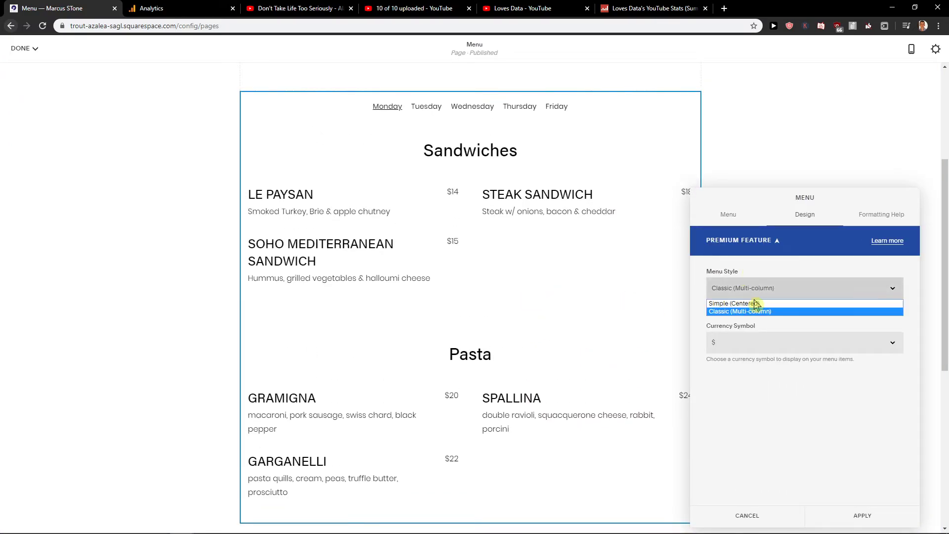
pyautogui.click(765, 288)
pyautogui.click(767, 342)
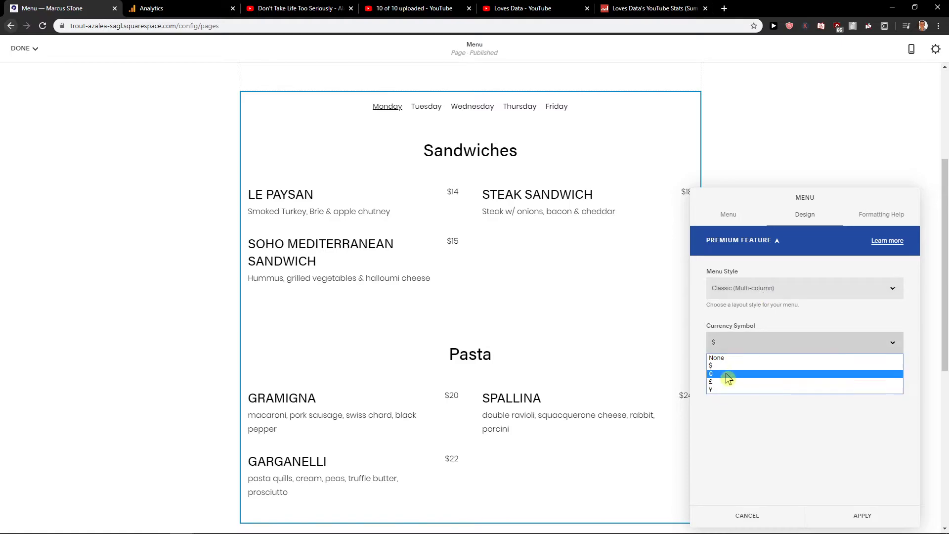
# Read the menu Formatting Help, then return to the Menu item text
pyautogui.click(851, 221)
pyautogui.click(852, 221)
pyautogui.scroll(-2, 767, 323)
pyautogui.scroll(-3, 767, 322)
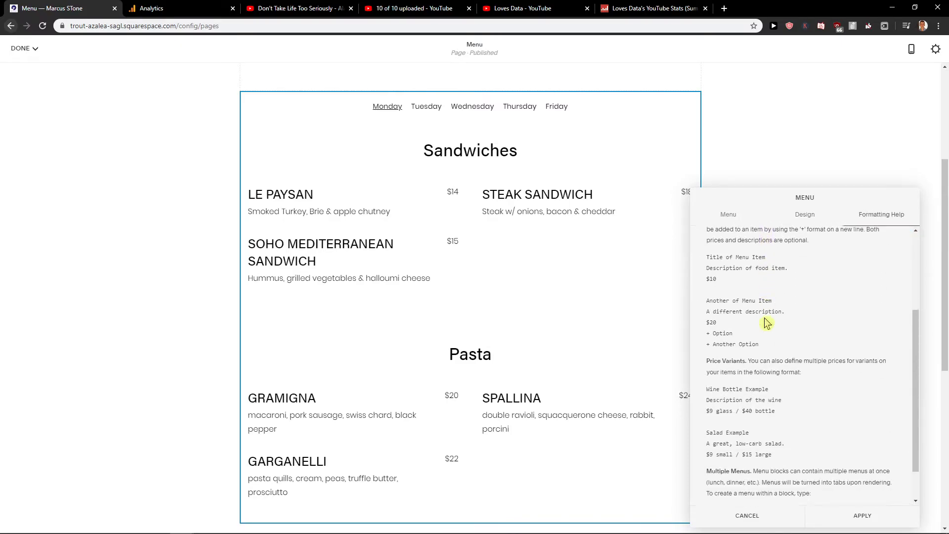
pyautogui.scroll(4, 791, 316)
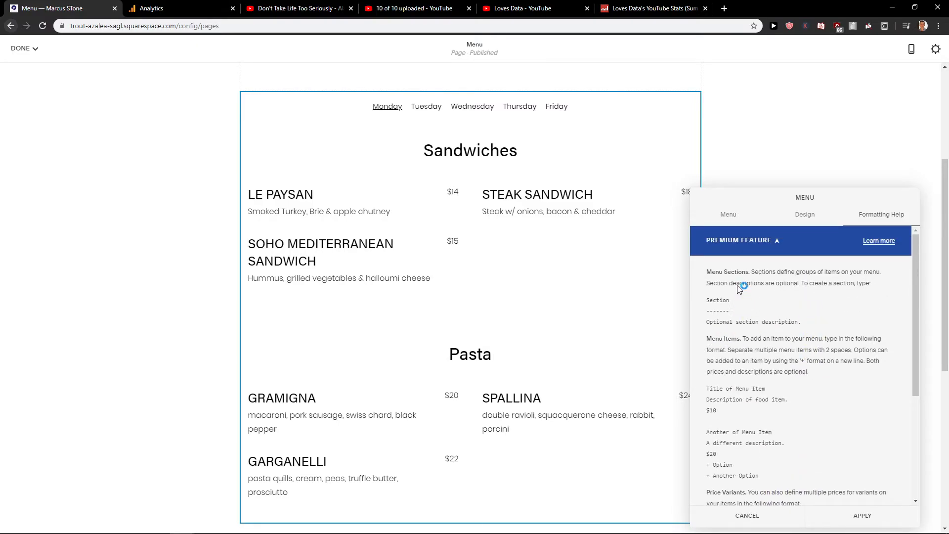
pyautogui.click(728, 220)
pyautogui.scroll(-3, 811, 307)
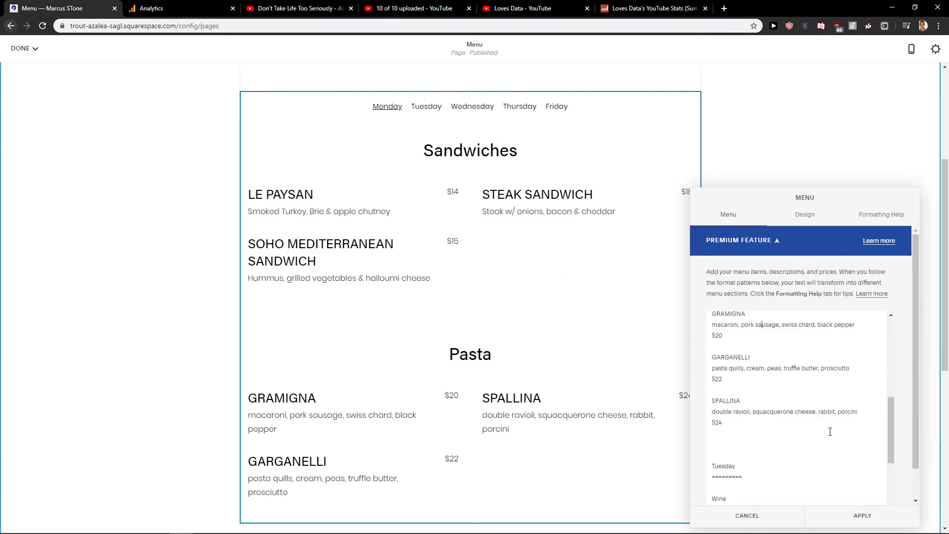
pyautogui.scroll(-2, 844, 508)
# Apply the menu block changes and delete the spacer block above the menu
pyautogui.click(861, 525)
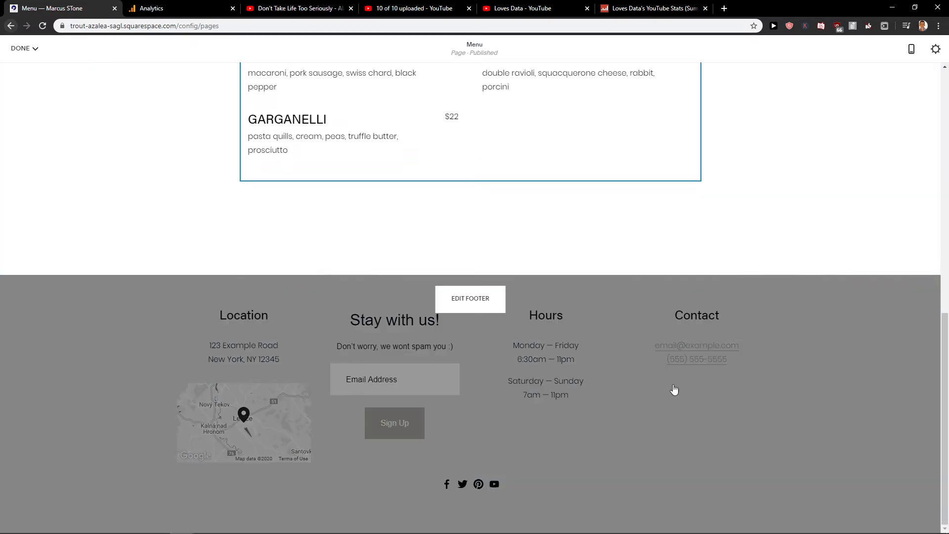
pyautogui.scroll(5, 597, 333)
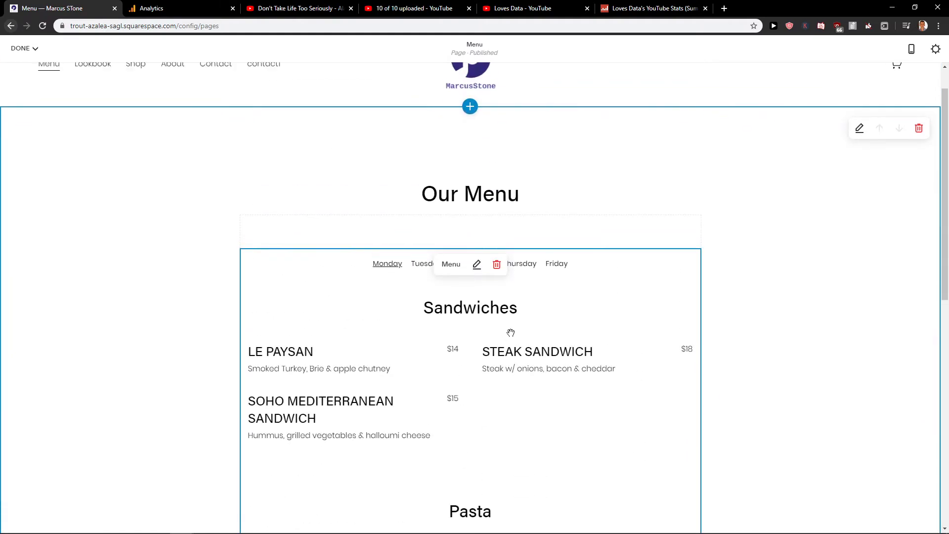
pyautogui.click(583, 273)
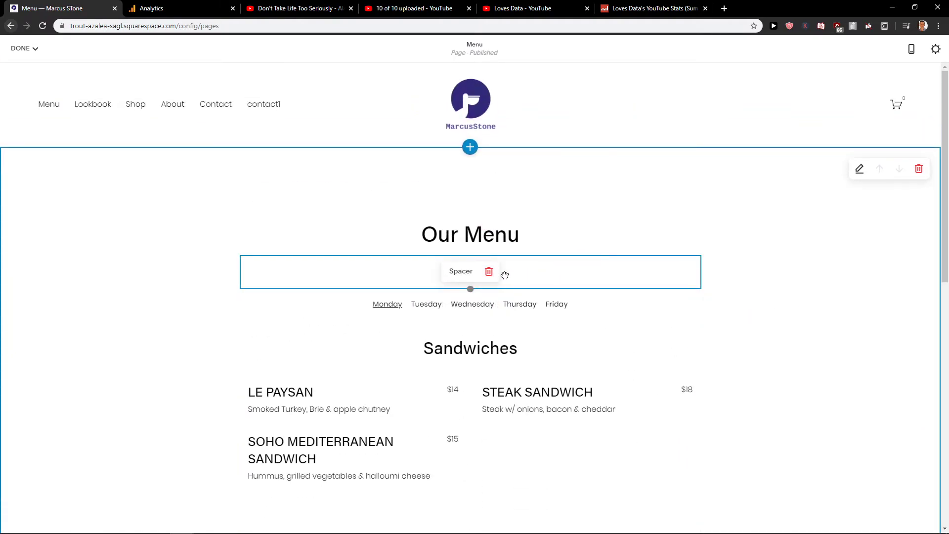
pyautogui.click(488, 272)
pyautogui.click(537, 279)
# Reopen the Our Menu item editor and inspect the Le Paysan $14 item text
pyautogui.scroll(-3, 775, 325)
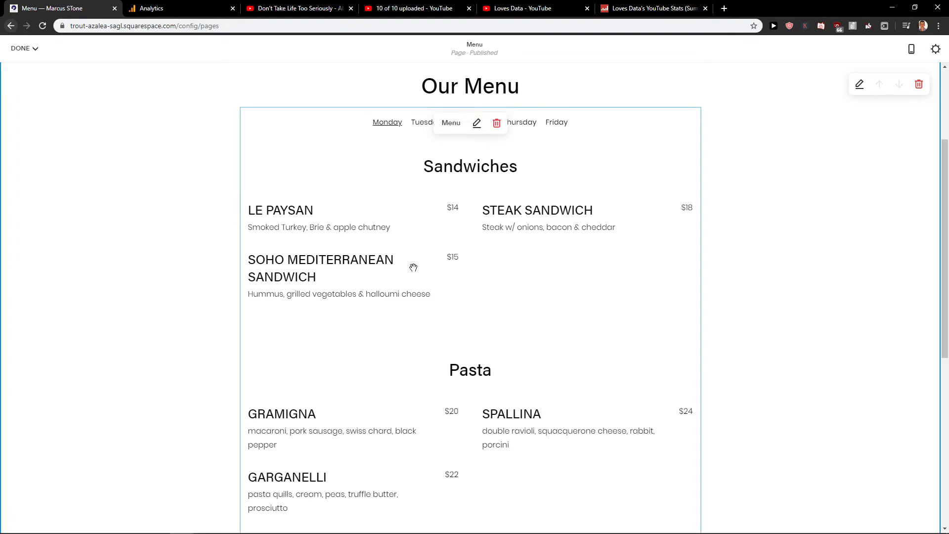
pyautogui.scroll(-2, 414, 267)
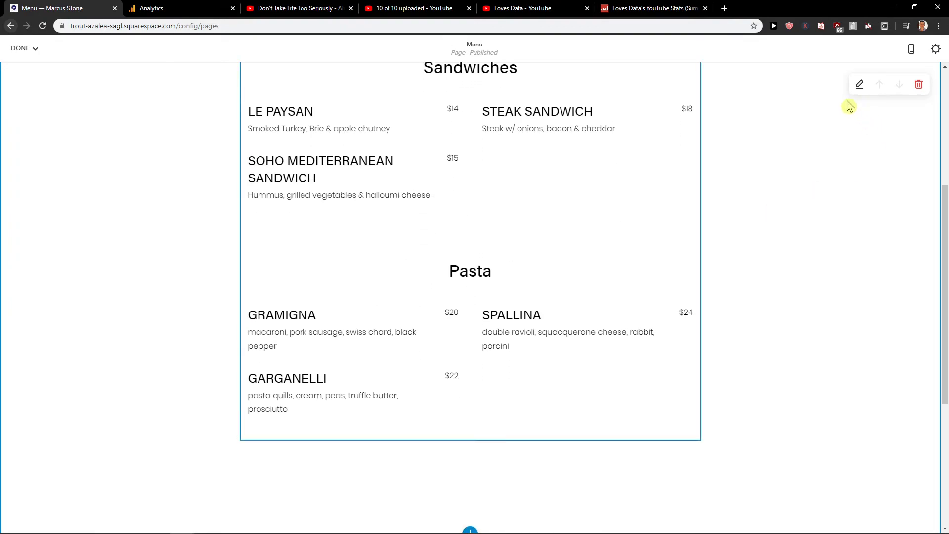
pyautogui.scroll(3, 562, 178)
pyautogui.click(476, 176)
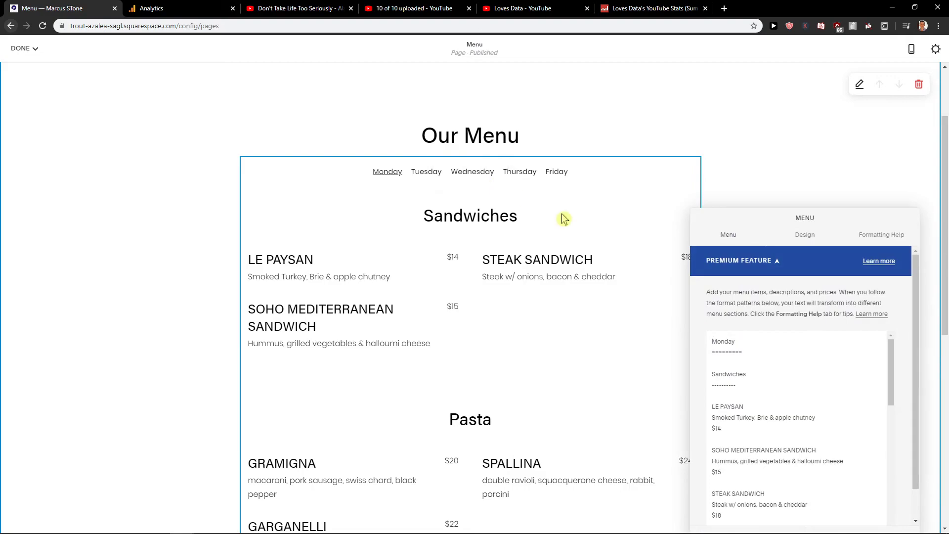
pyautogui.moveTo(778, 419); pyautogui.dragTo(722, 429)
pyautogui.click(741, 428)
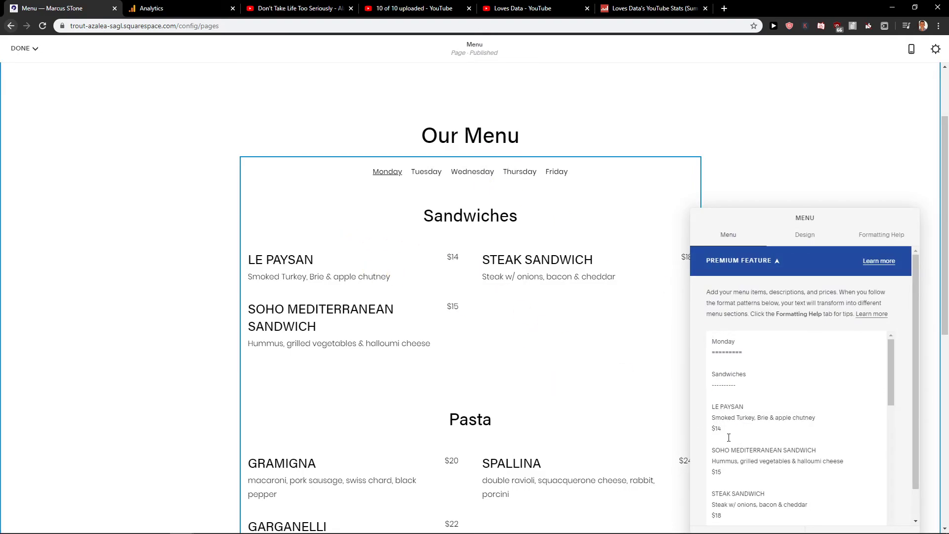
pyautogui.click(726, 435)
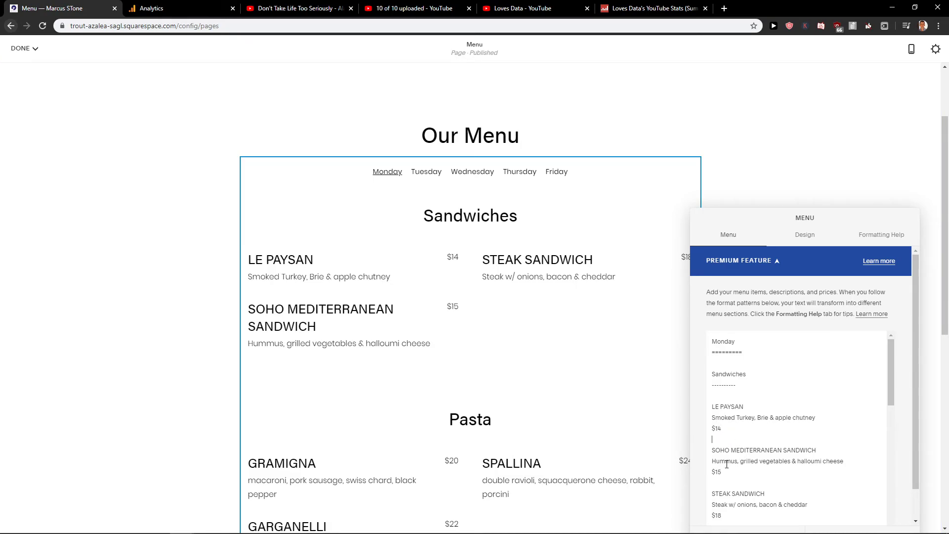
pyautogui.moveTo(712, 460); pyautogui.dragTo(727, 444)
pyautogui.scroll(-1, 771, 425)
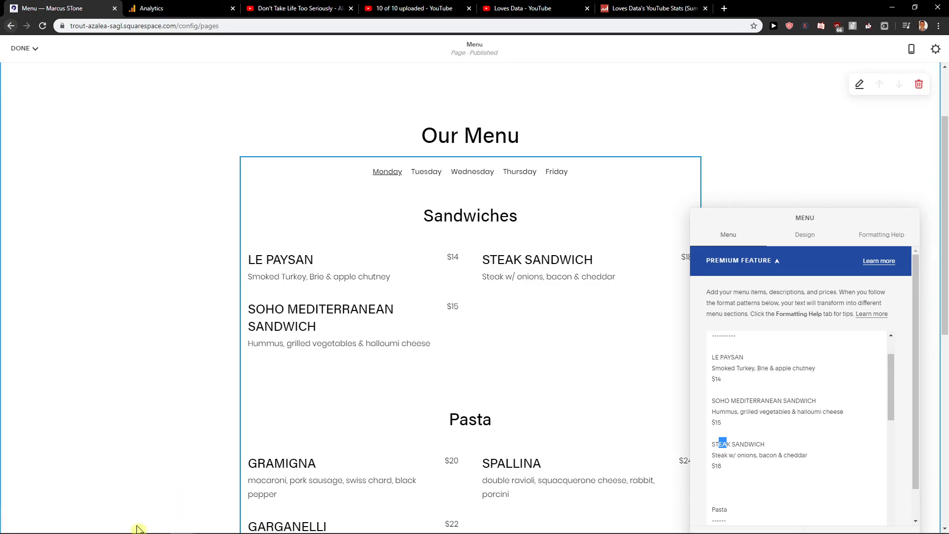
pyautogui.scroll(1, 745, 432)
pyautogui.scroll(2, 451, 328)
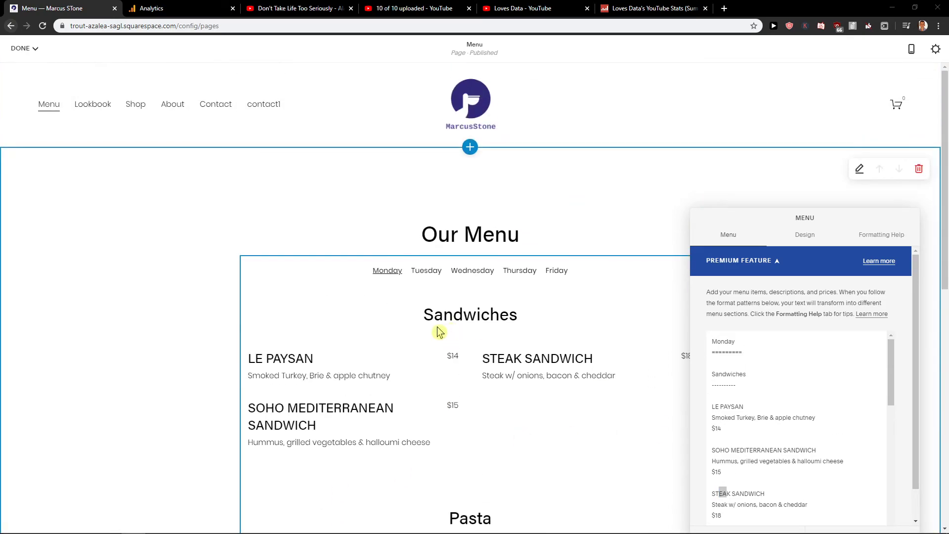
# Close the menu editor, save the page with DONE > Save, and check the Tuesday tab
pyautogui.click(154, 313)
pyautogui.click(22, 47)
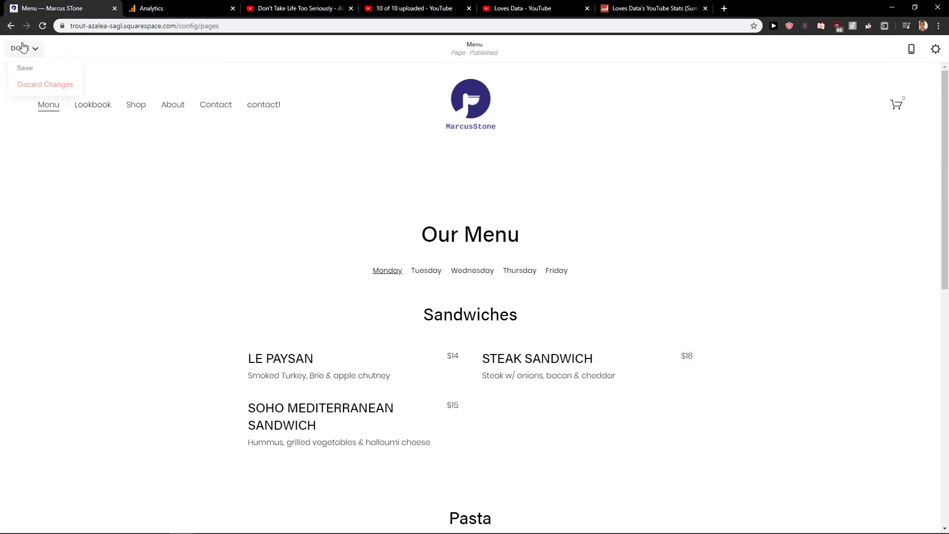
pyautogui.click(30, 70)
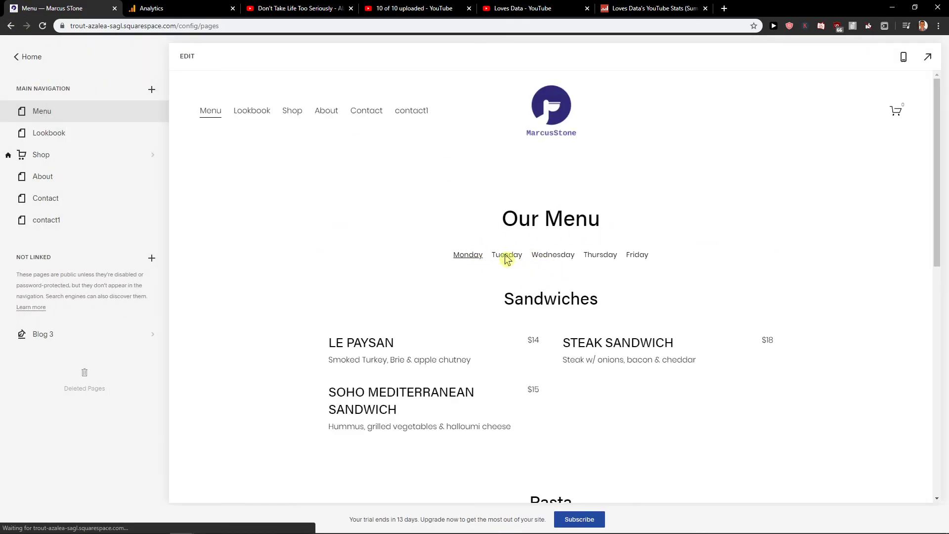
pyautogui.click(506, 255)
pyautogui.click(554, 262)
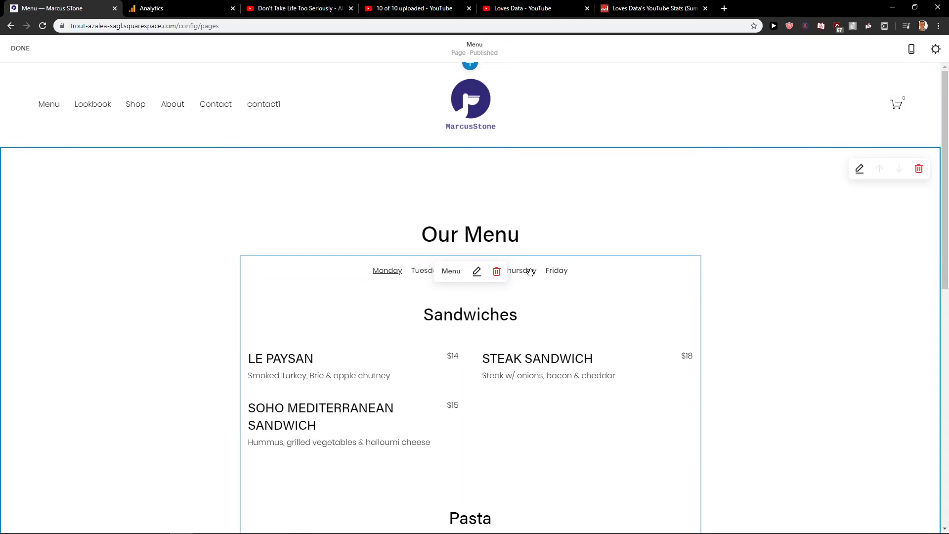
pyautogui.click(20, 48)
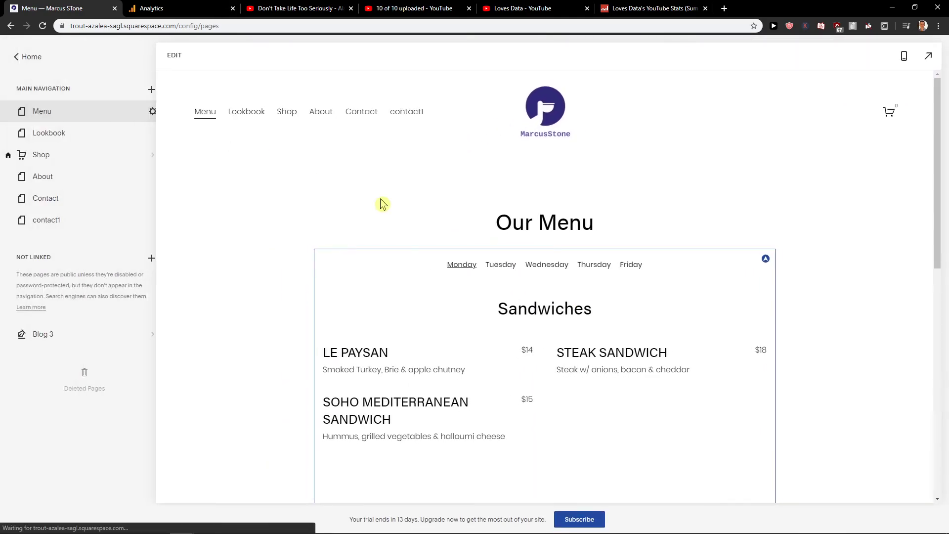
pyautogui.click(604, 264)
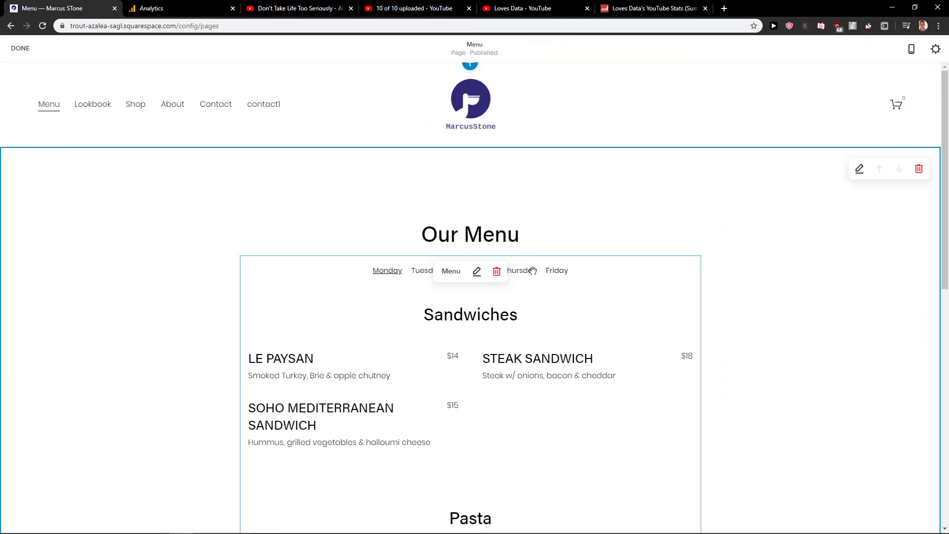
pyautogui.click(20, 49)
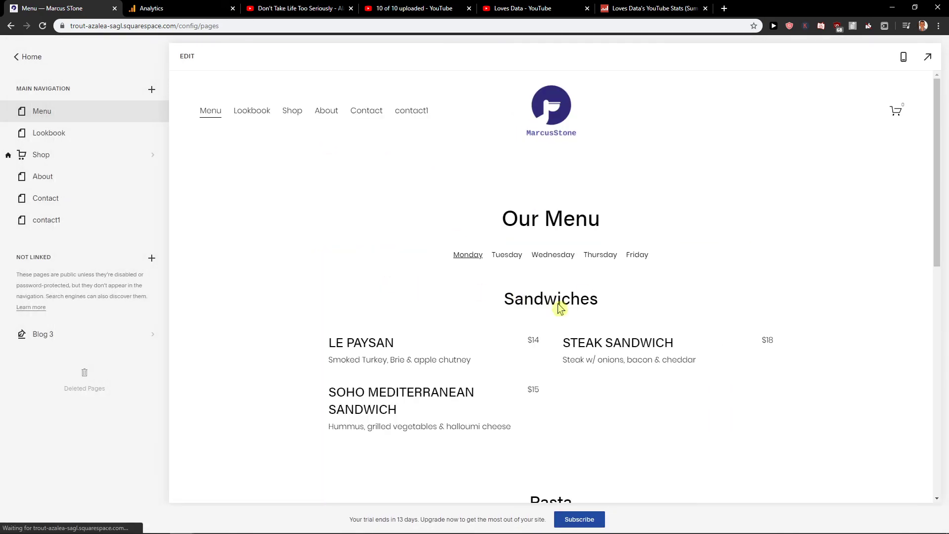
# View the live Menu page at full width, then re-enter editing on the menu block
pyautogui.scroll(-4, 564, 310)
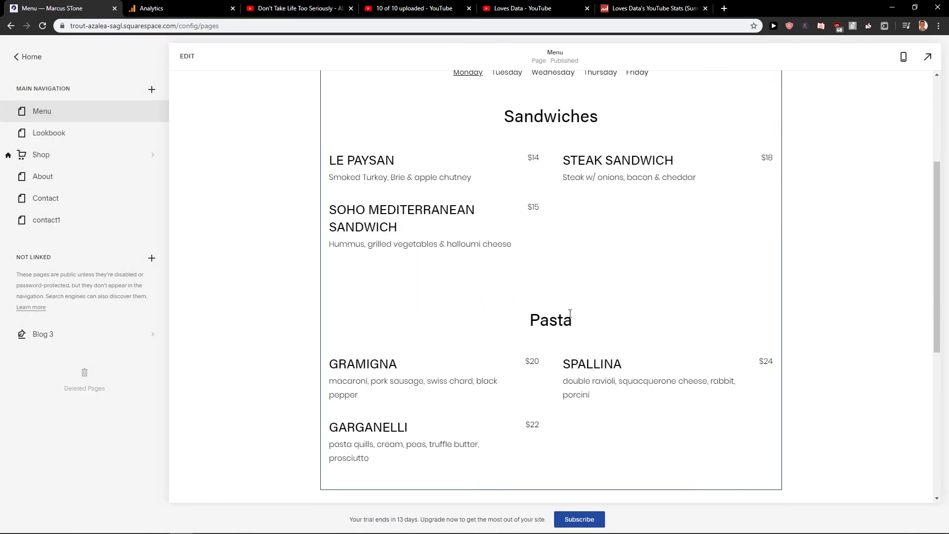
pyautogui.click(930, 60)
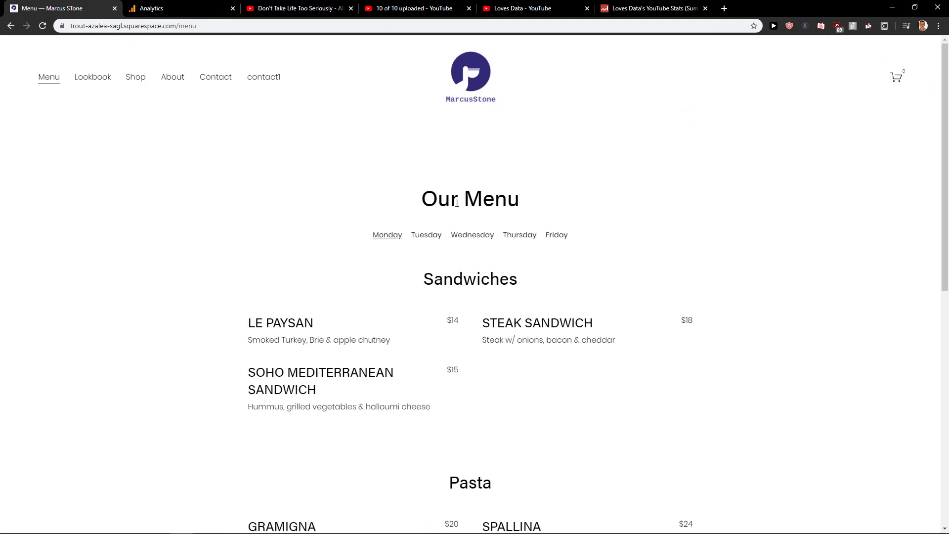
pyautogui.click(435, 232)
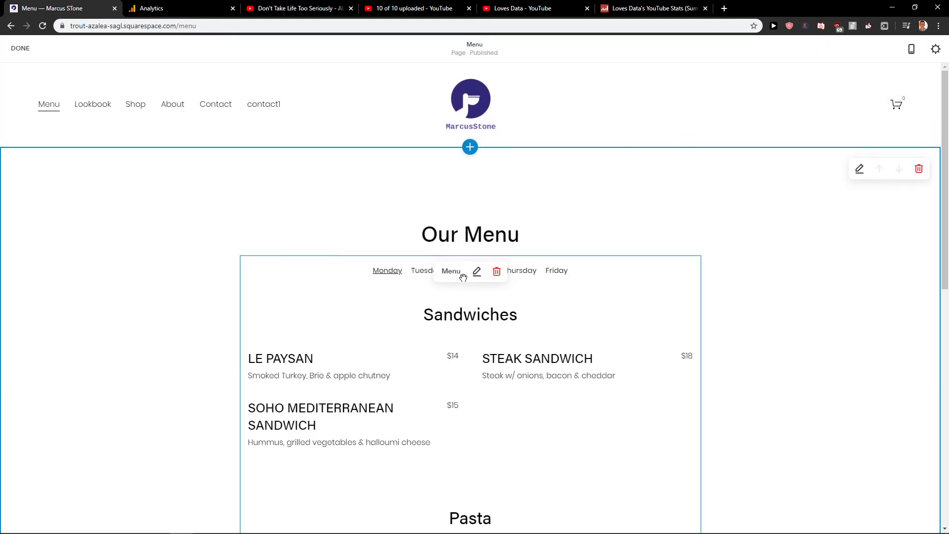
pyautogui.click(476, 275)
pyautogui.click(622, 219)
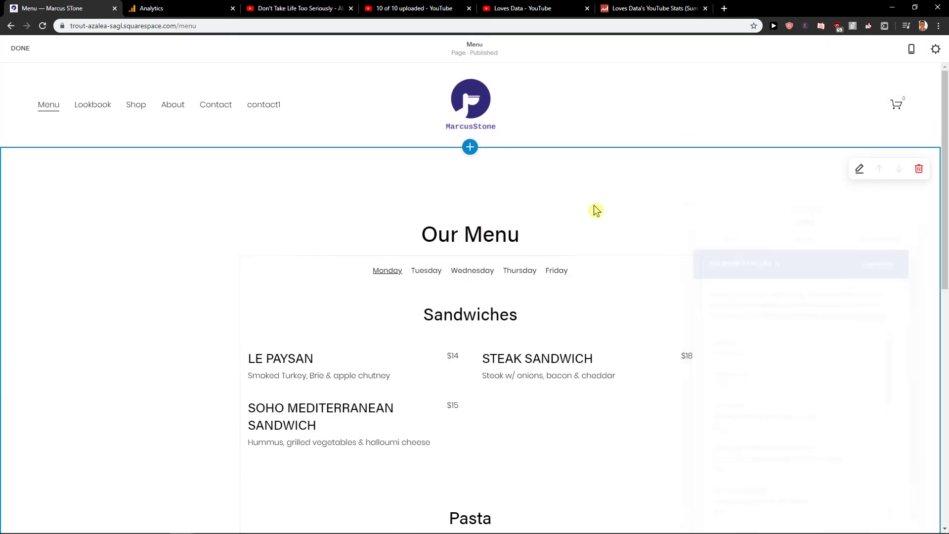